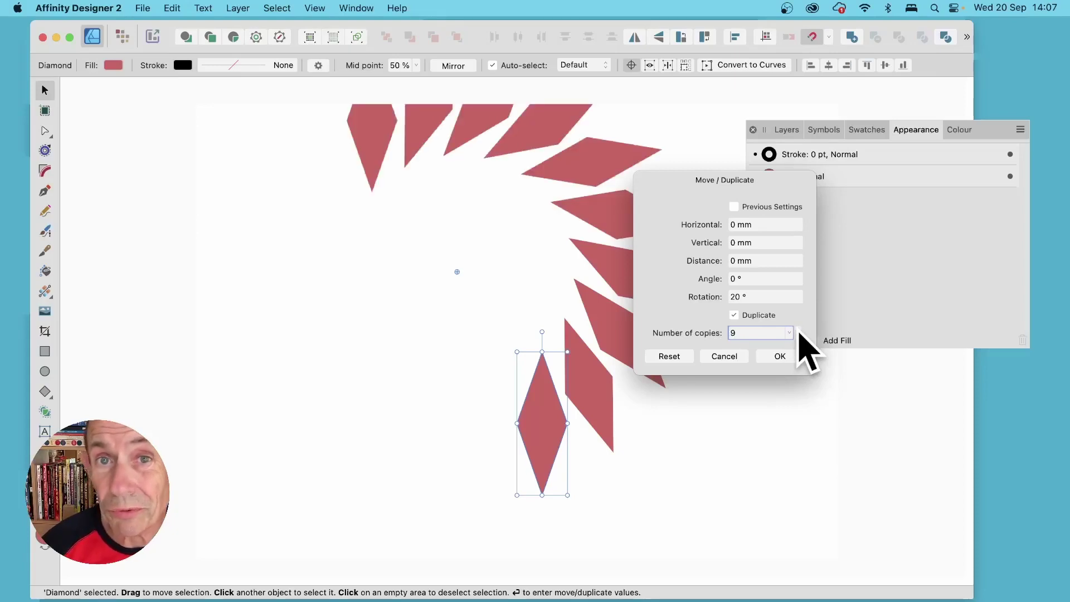
- Raise the Move/Duplicate copy count to 16, previewing a near-complete ring of rotated diamonds
left_click(800, 331)
left_click(799, 331)
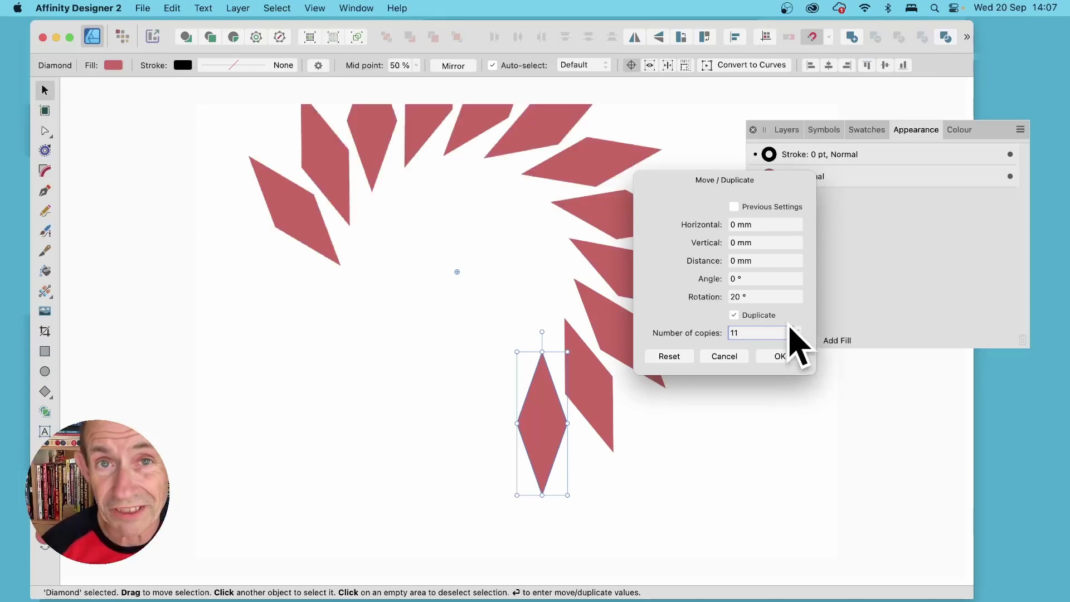
left_click(799, 330)
left_click(799, 331)
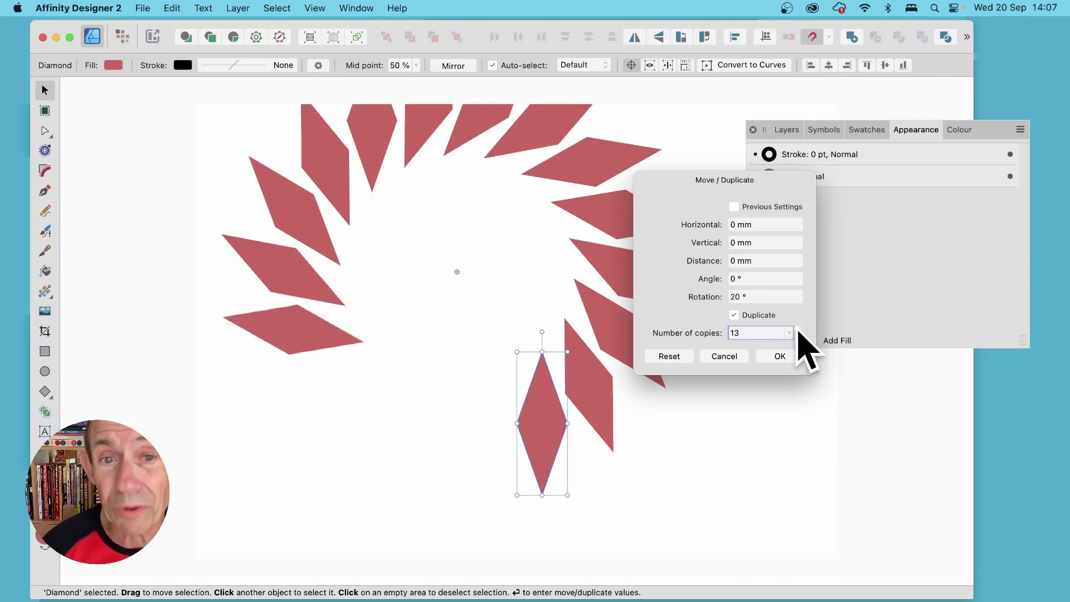
left_click(799, 330)
left_click(799, 331)
left_click(800, 330)
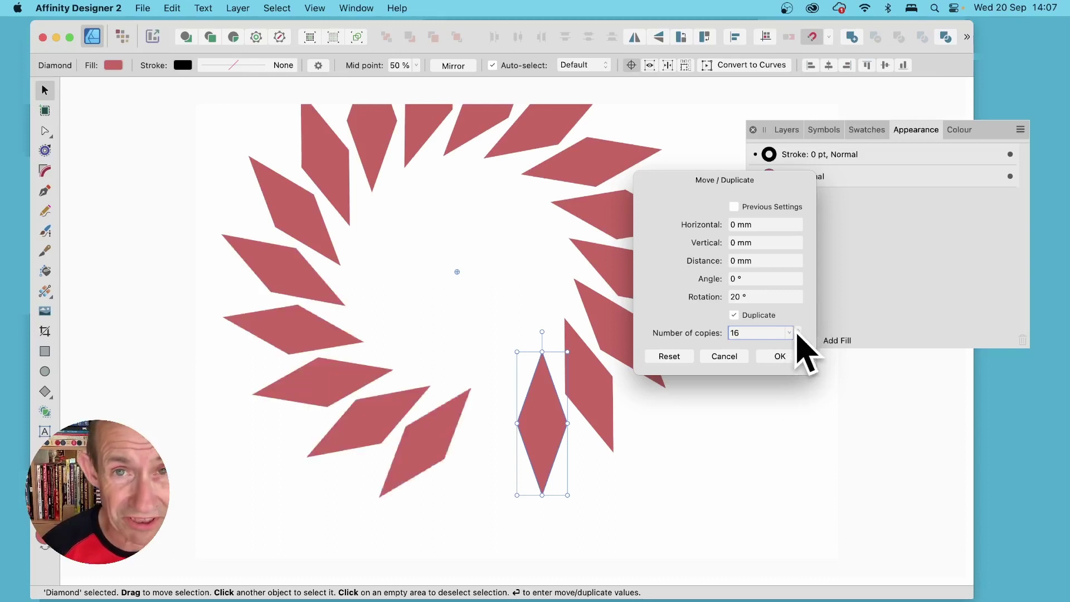
- Cancel the duplication, delete the diamond and draw a new tall red diamond
left_click(740, 358)
key("Delete")
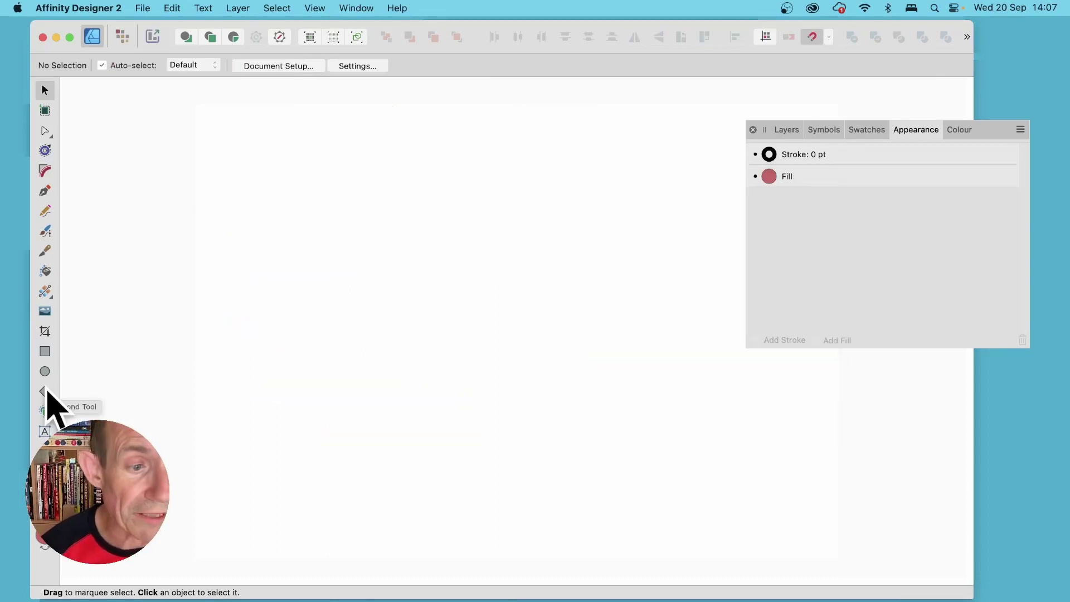
left_click(45, 392)
left_click_drag(504, 352, 554, 507)
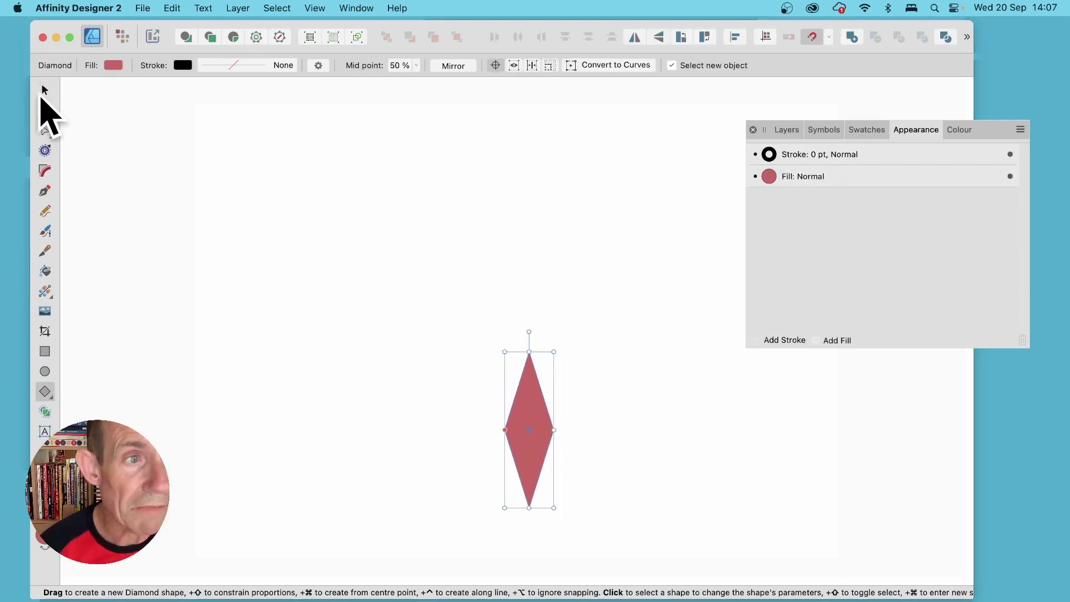
- Enable Transform Origin and move the rotation origin above the diamond
left_click(46, 90)
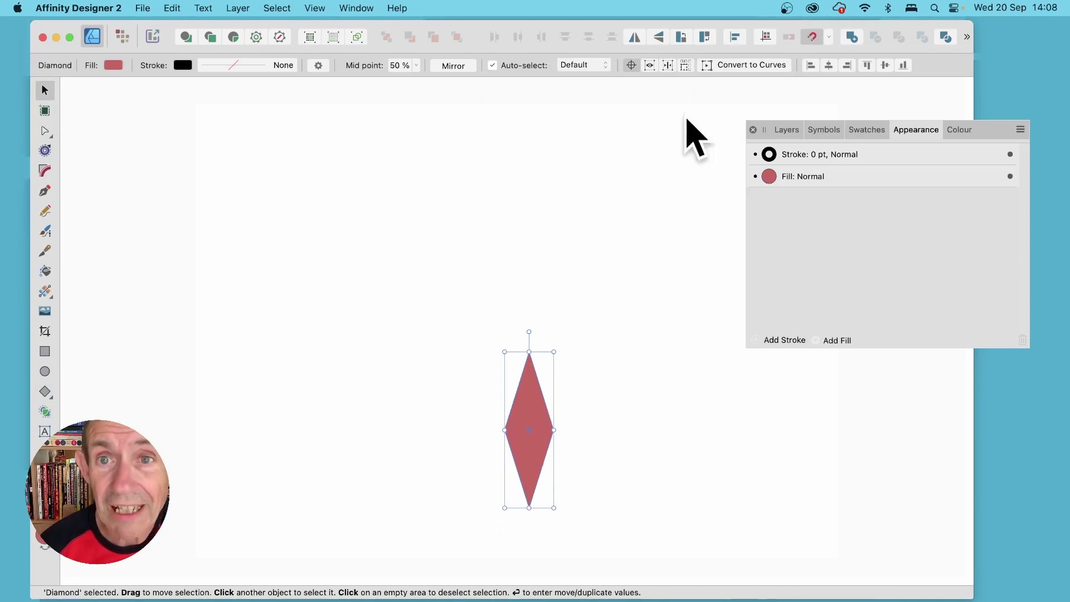
left_click(631, 66)
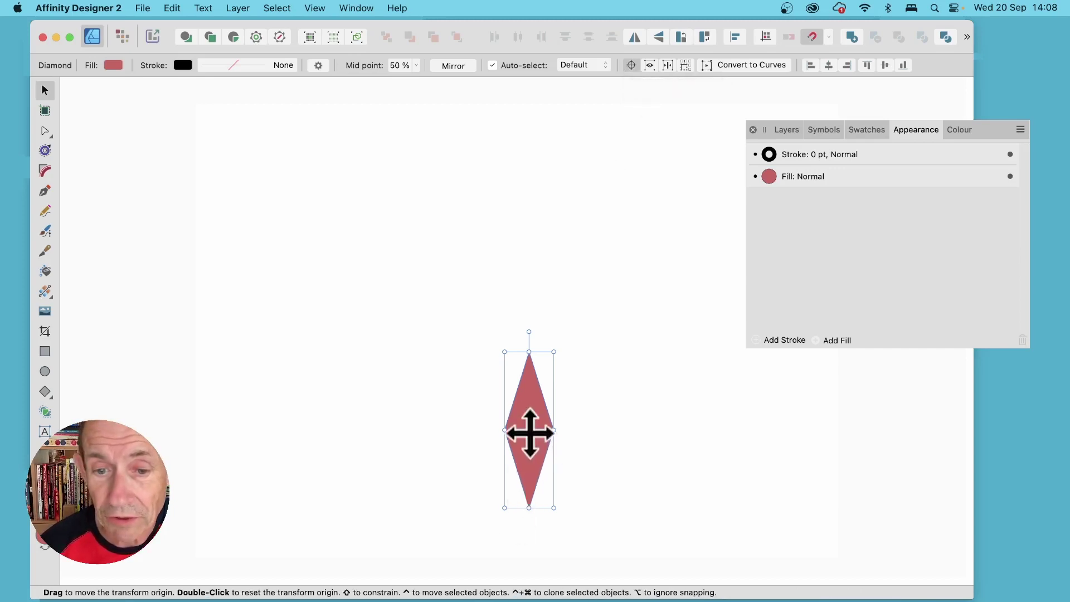
left_click_drag(525, 430, 523, 262)
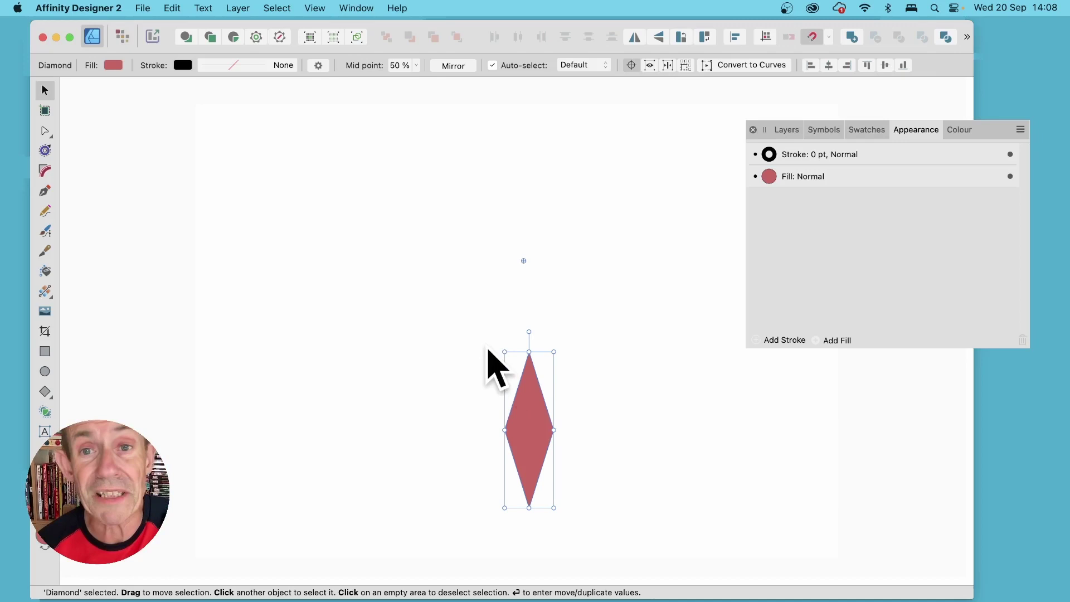
- In Move/Duplicate, preview 12 duplicates offset 50 mm horizontally in a row
key("Return")
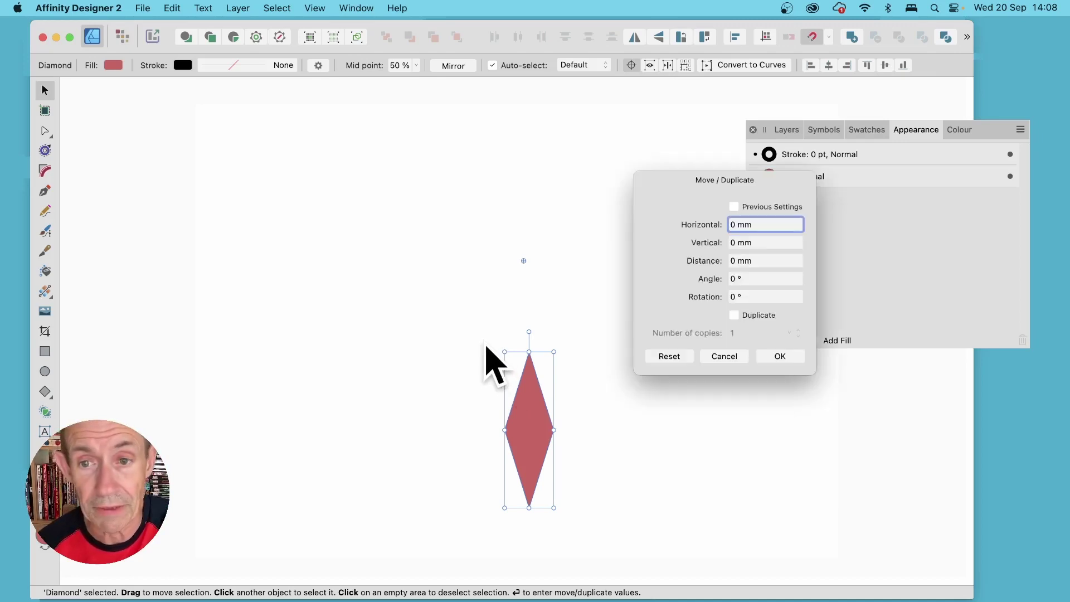
left_click_drag(738, 179, 683, 182)
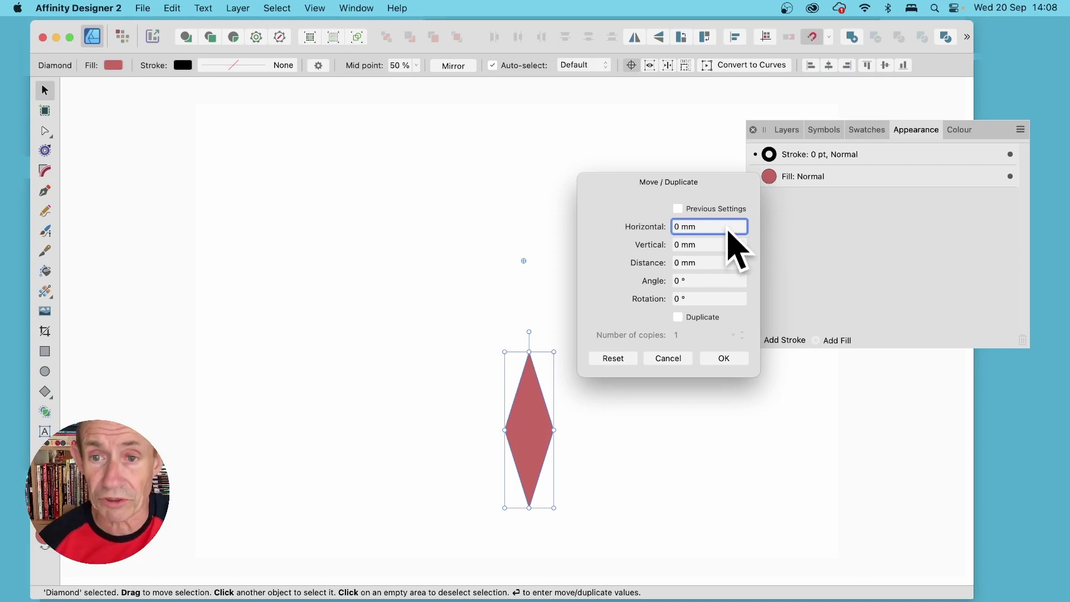
left_click_drag(709, 230, 659, 219)
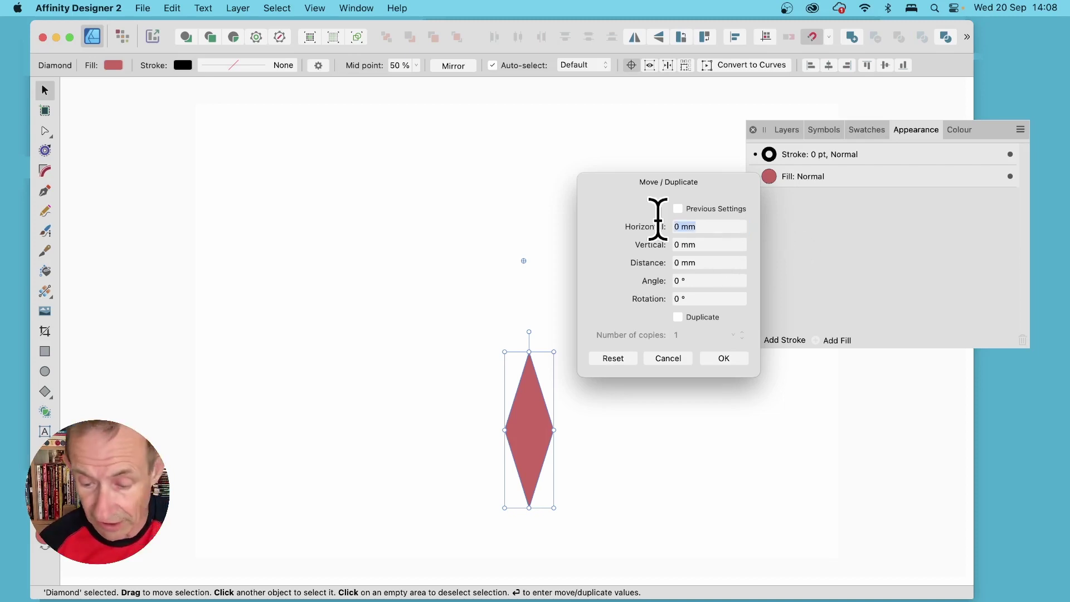
key("Tab")
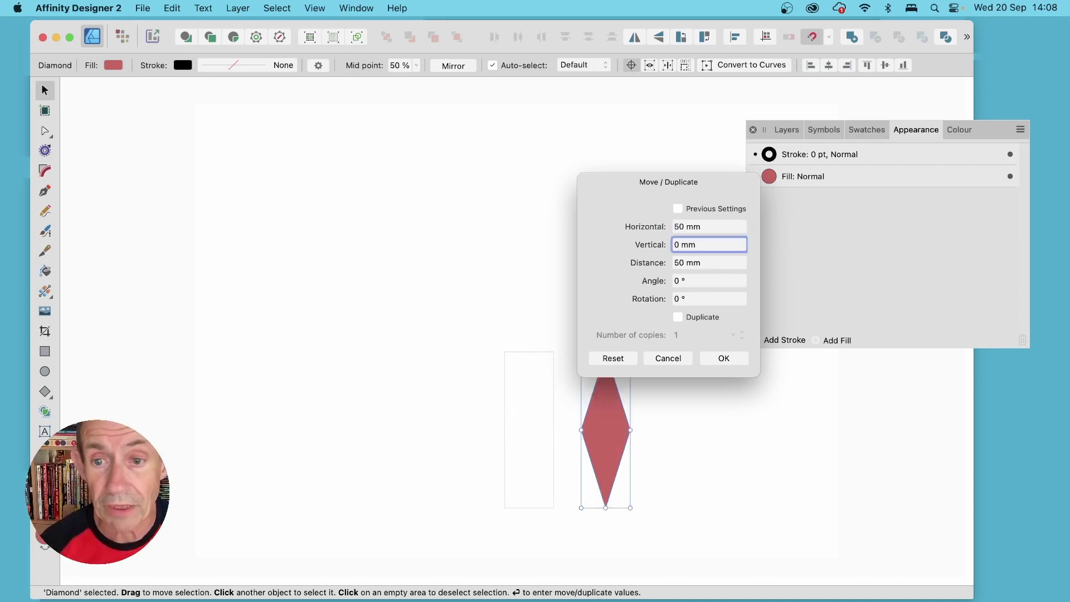
left_click(688, 317)
left_click(697, 334)
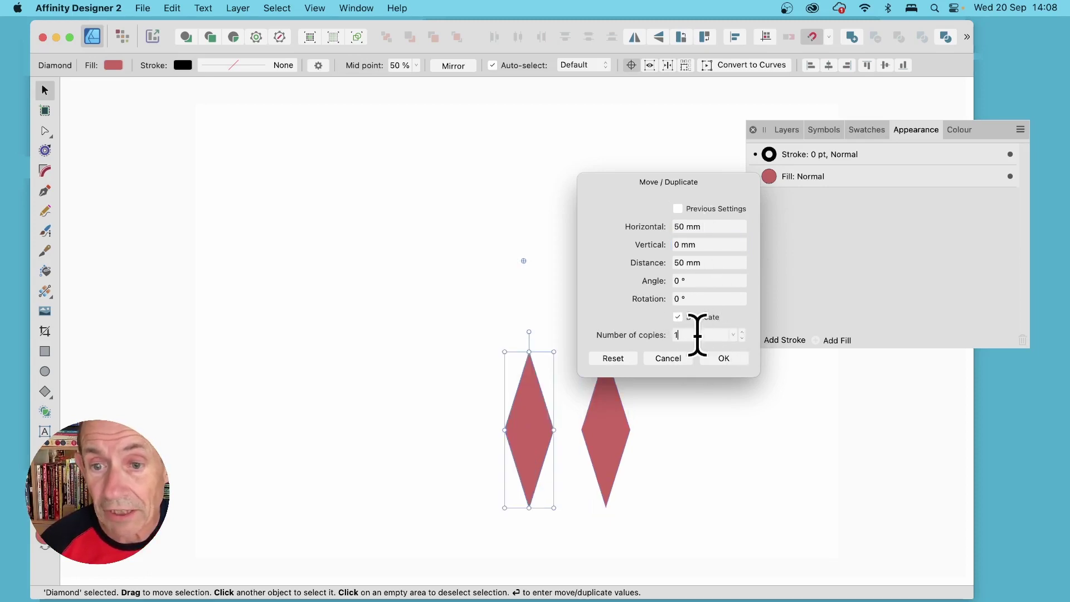
key("Tab")
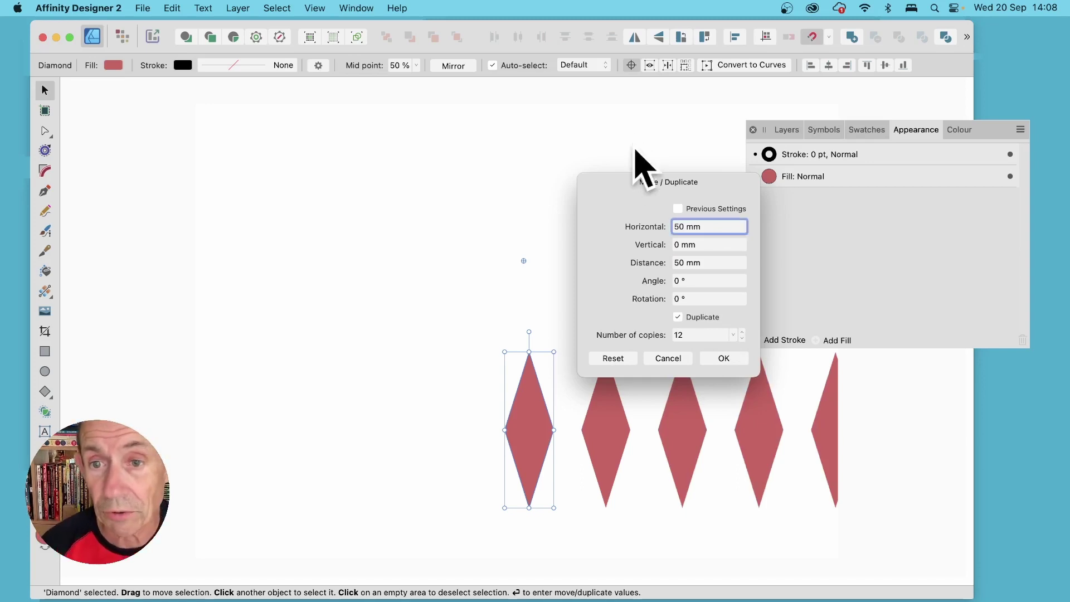
- Set the Horizontal offset to 0 mm and the Rotation to 20°
left_click_drag(743, 226, 639, 226)
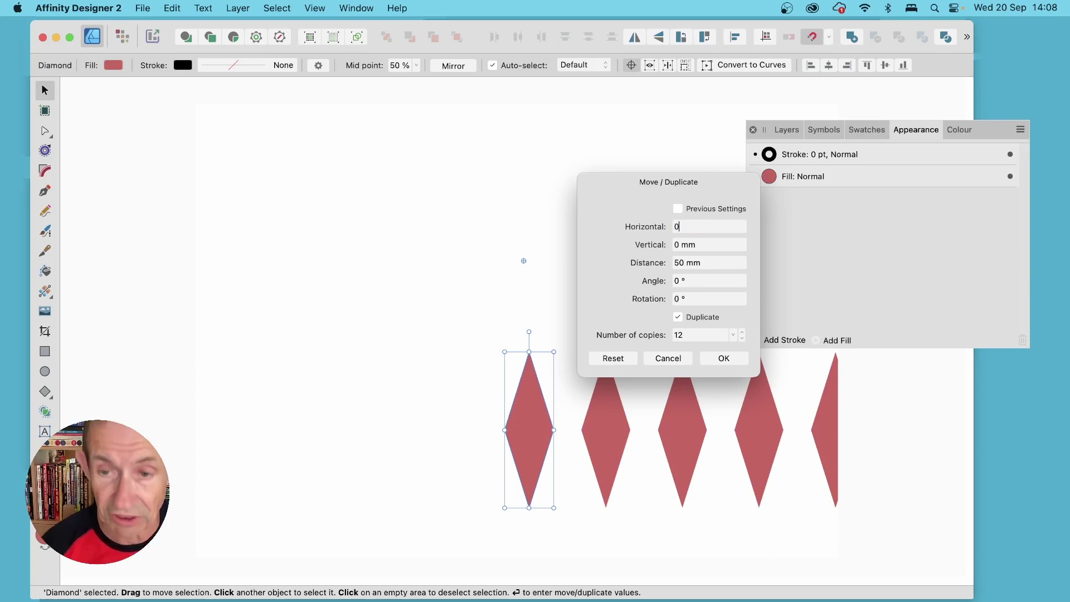
type("0")
key("Tab")
left_click_drag(697, 300, 660, 301)
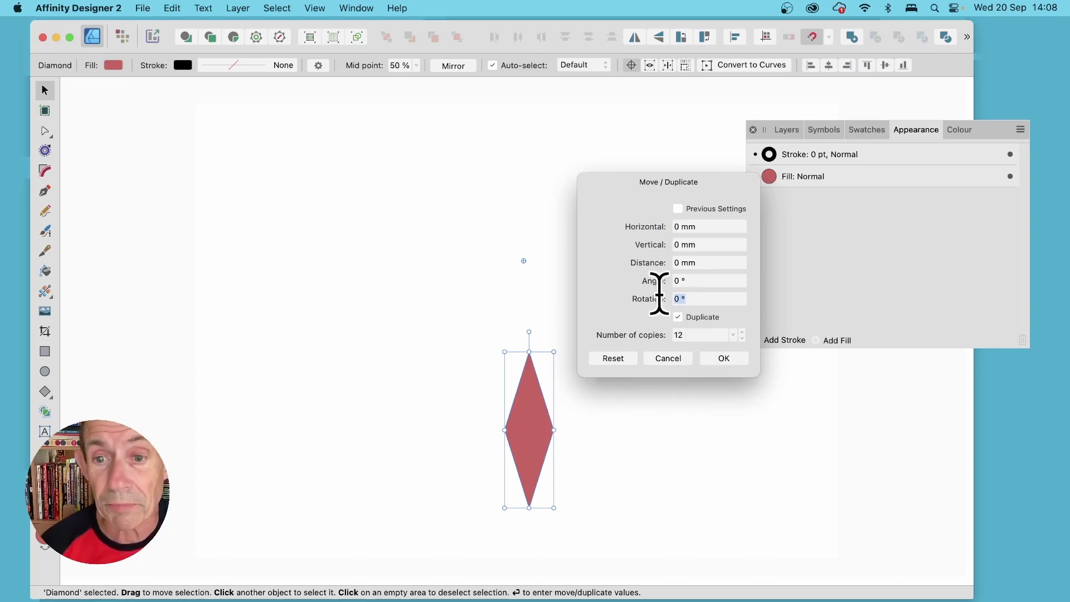
type("20")
key("Tab")
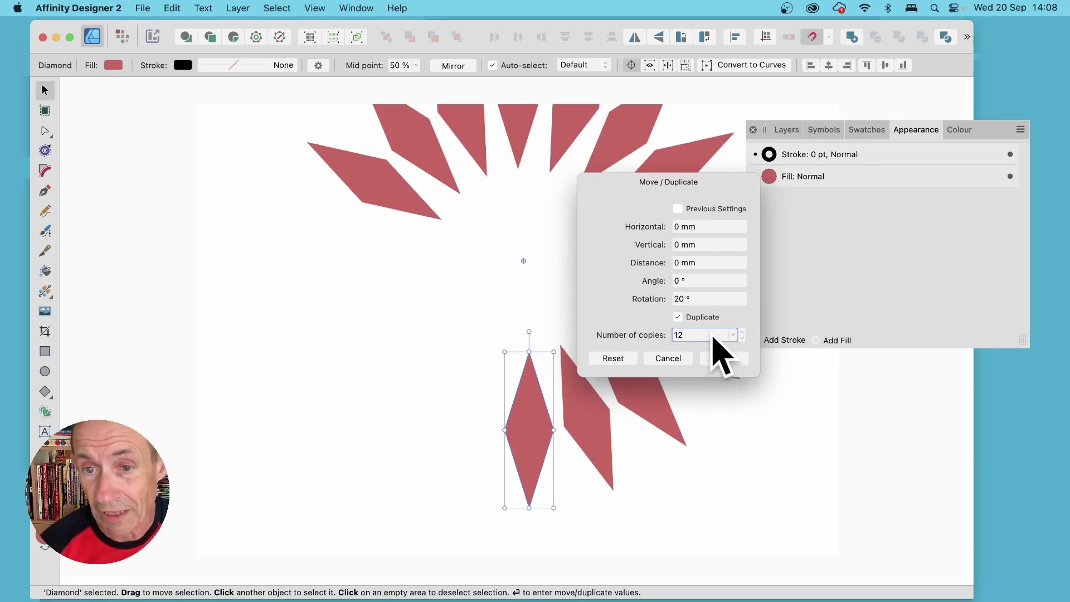
- Raise the copy count to 17 and apply, completing a ring of 18 diamonds
left_click(743, 332)
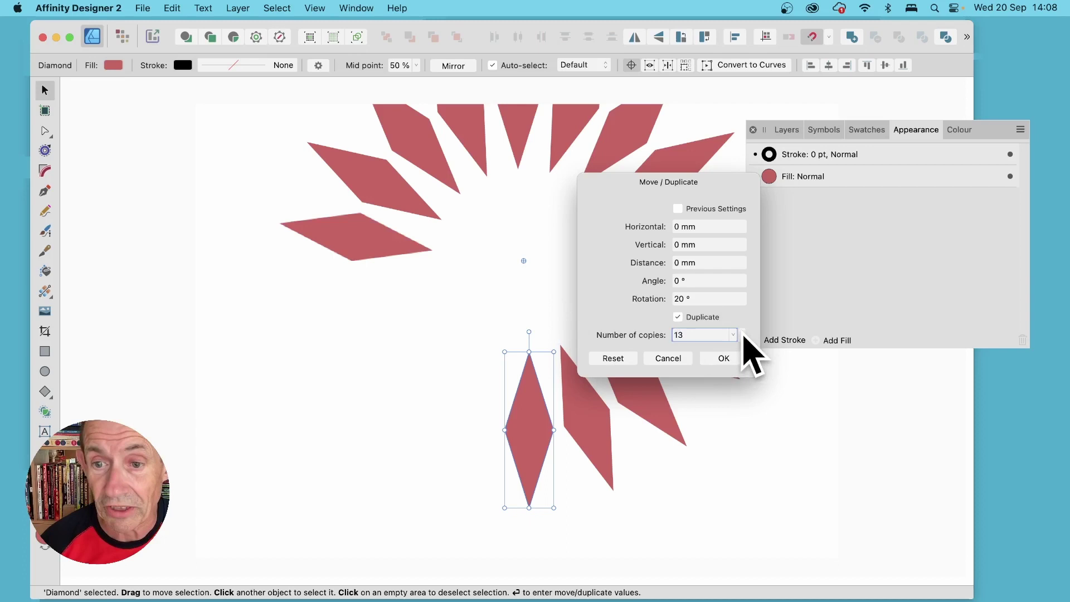
left_click(743, 333)
left_click(743, 333)
left_click(743, 333)
left_click(743, 333)
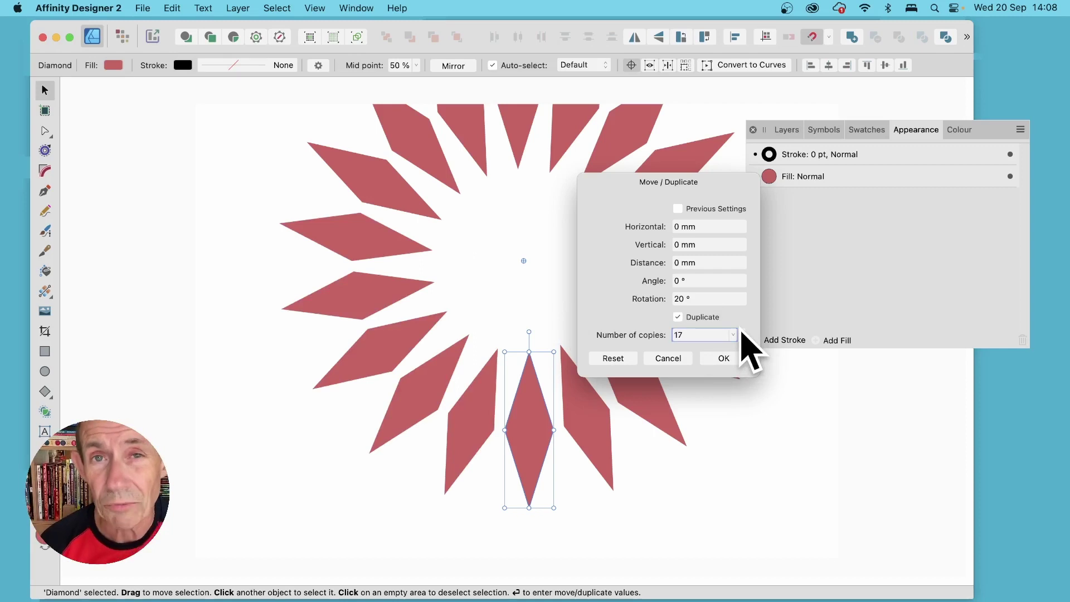
left_click(728, 360)
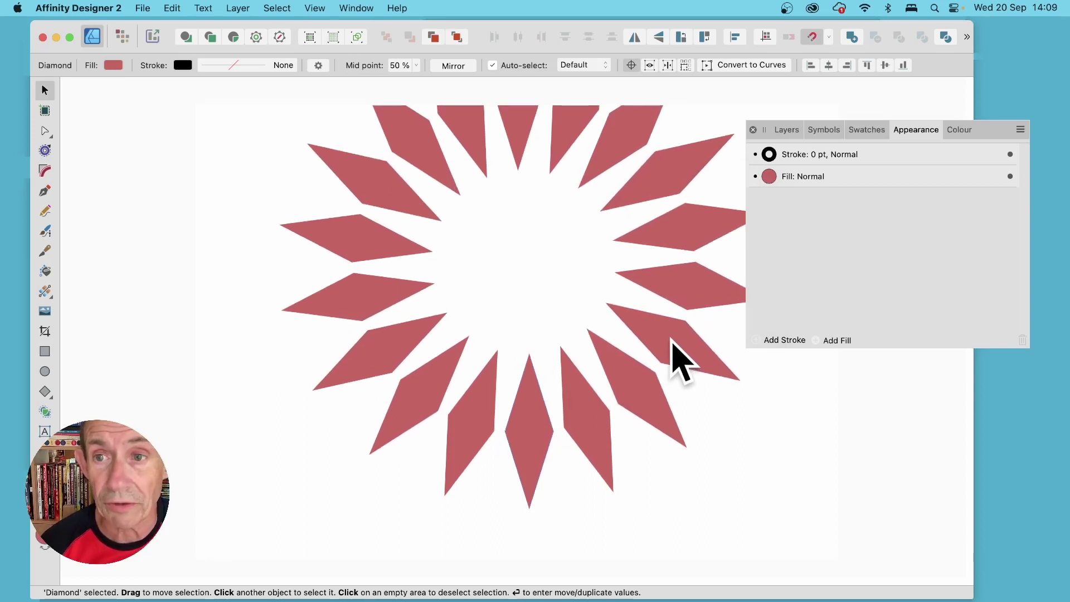
- Select all 18 Diamond layers in the Layers panel
left_click(792, 135)
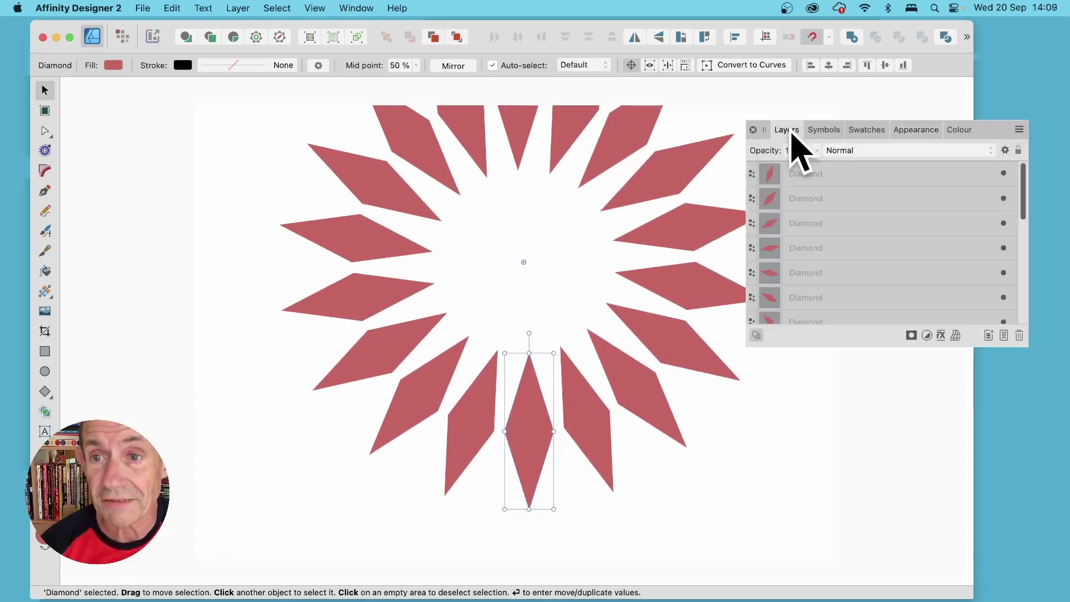
left_click(841, 177)
scroll(904, 268, "down", 2)
scroll(895, 258, "down", 3)
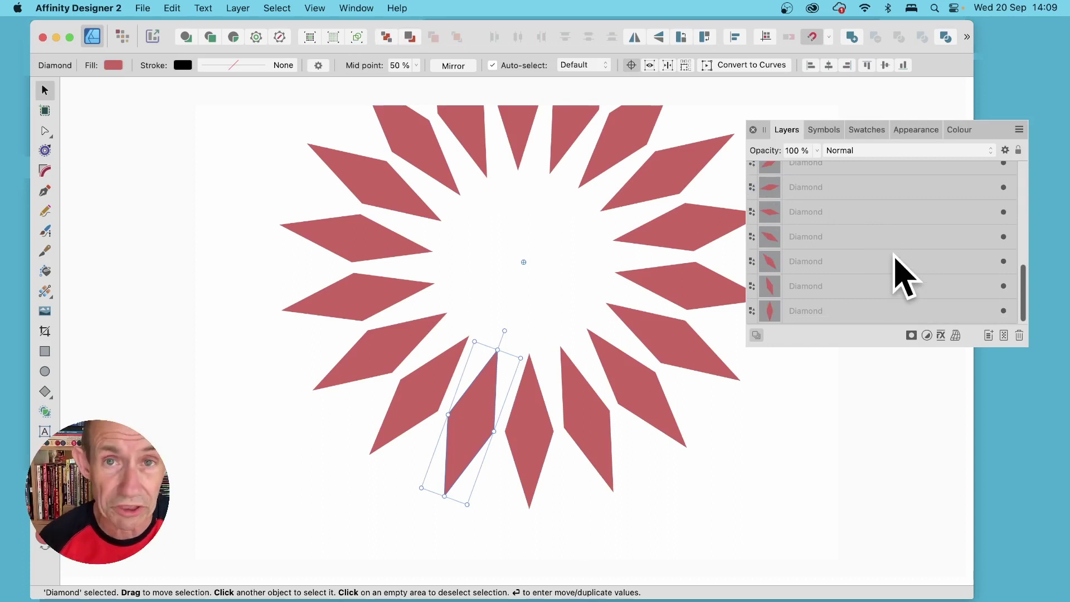
left_click(817, 311, "shift")
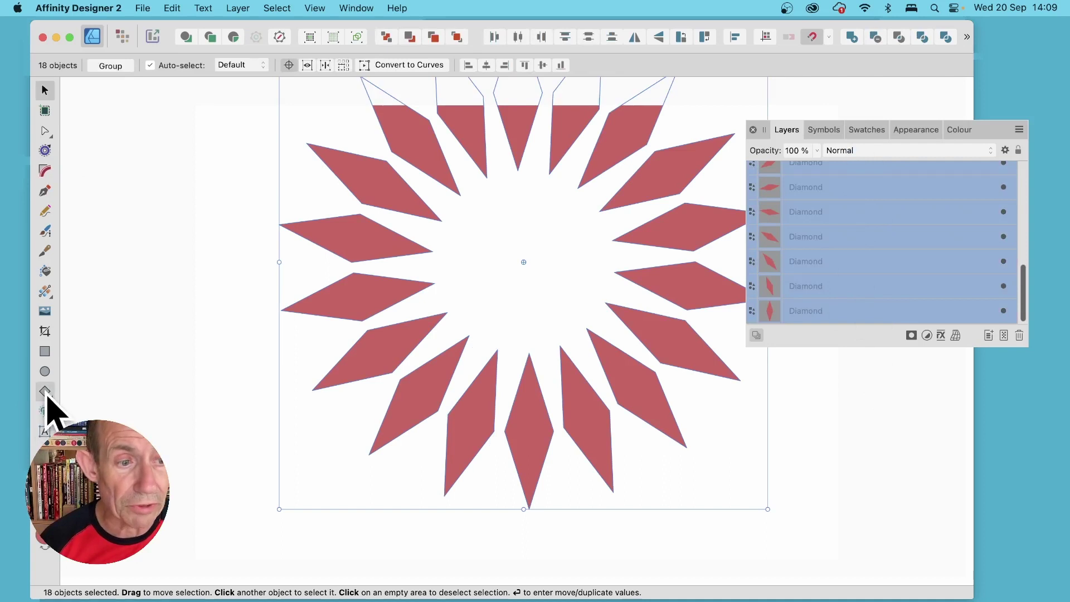
- Raise the diamonds' Mid point to 70%, turning the ring into a spiky star
left_click_drag(46, 394, 117, 338)
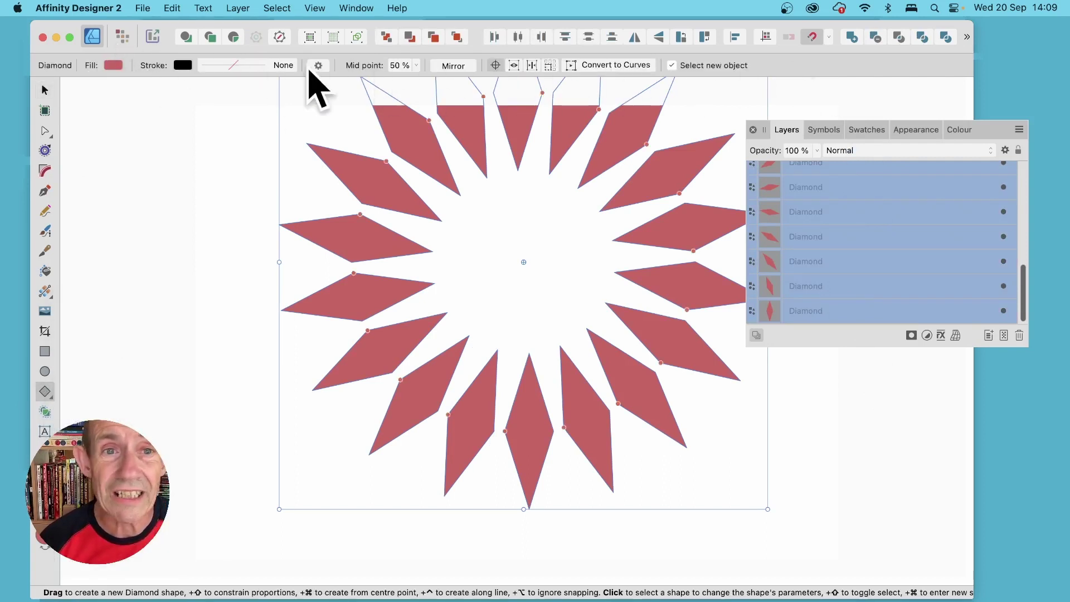
left_click(419, 68)
mouse_move(415, 83)
left_mouse_down()
mouse_move(449, 82)
mouse_move(391, 83)
mouse_move(435, 84)
left_mouse_up()
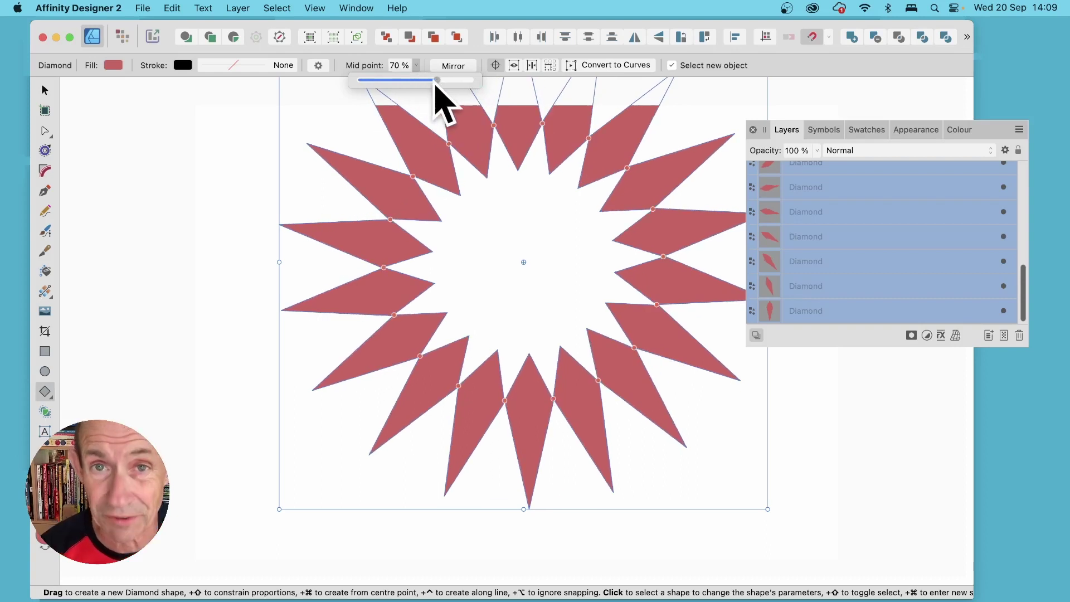
- Replace the star with a Pen-drawn red chevron and move its rotation origin above it
key("Delete")
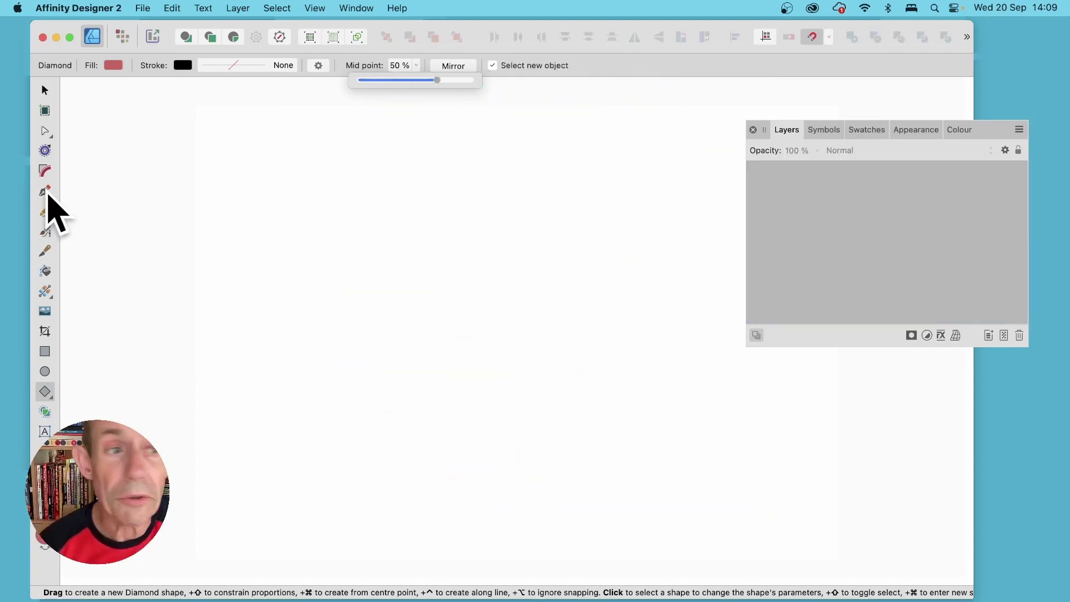
left_click(45, 191)
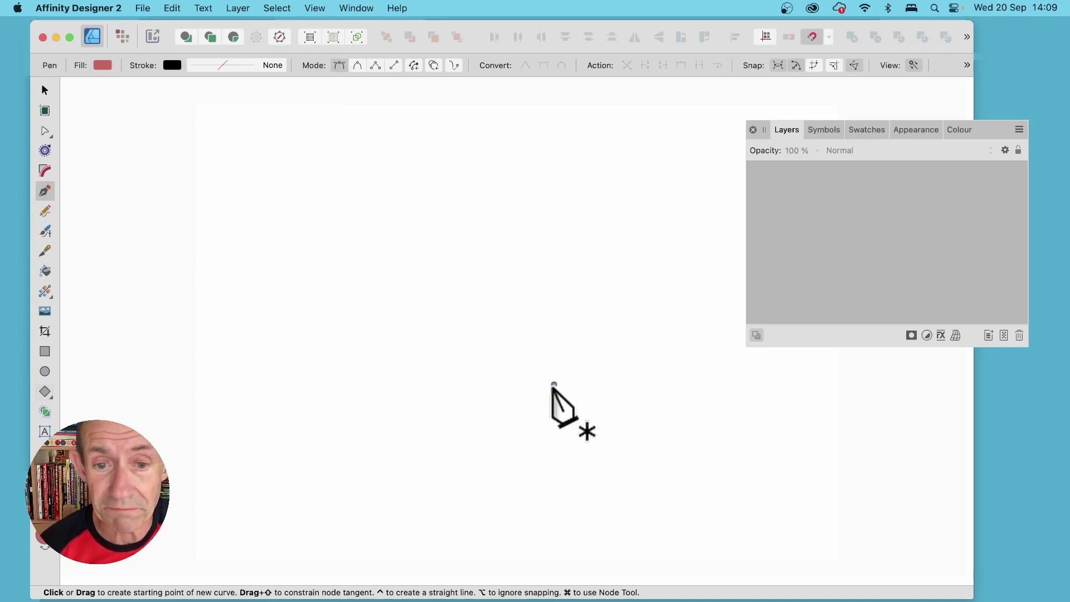
left_click(554, 384)
left_click(573, 332)
left_click(505, 333)
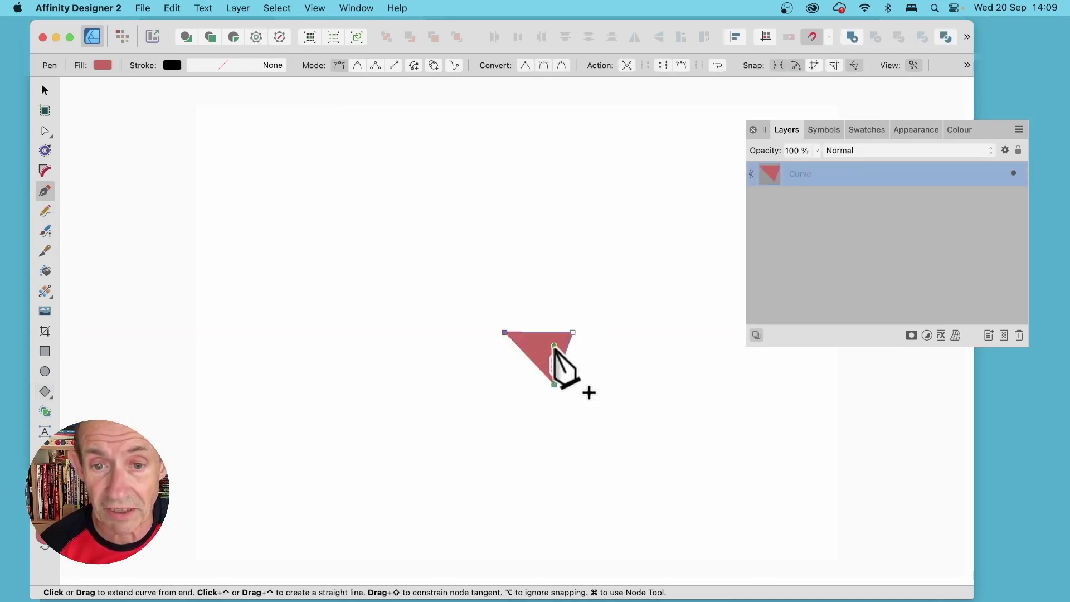
left_click(555, 346)
left_click(555, 385)
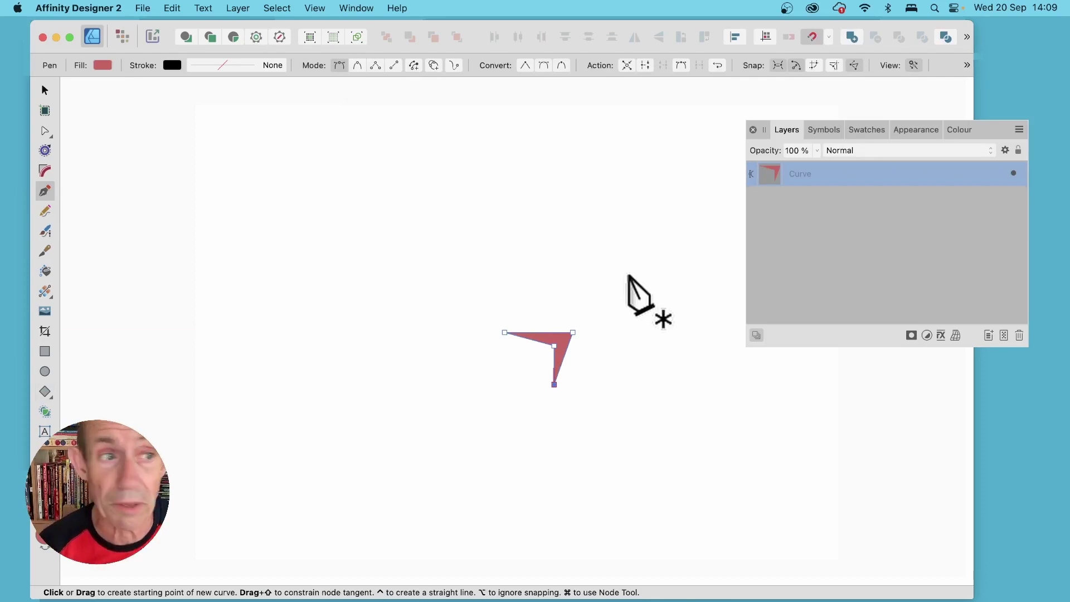
left_click(44, 91)
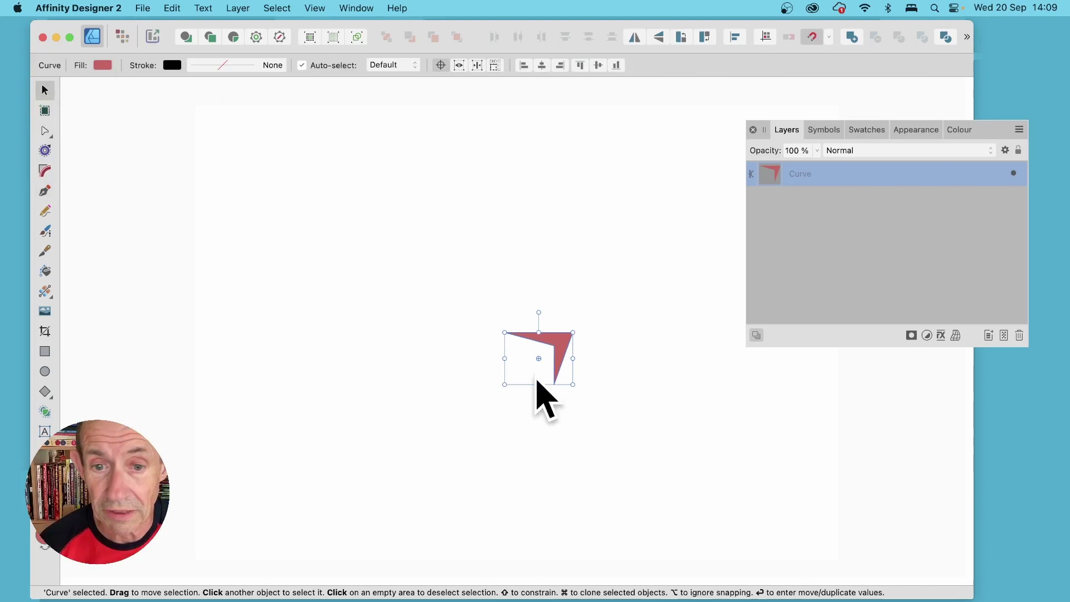
left_click_drag(539, 358, 538, 249)
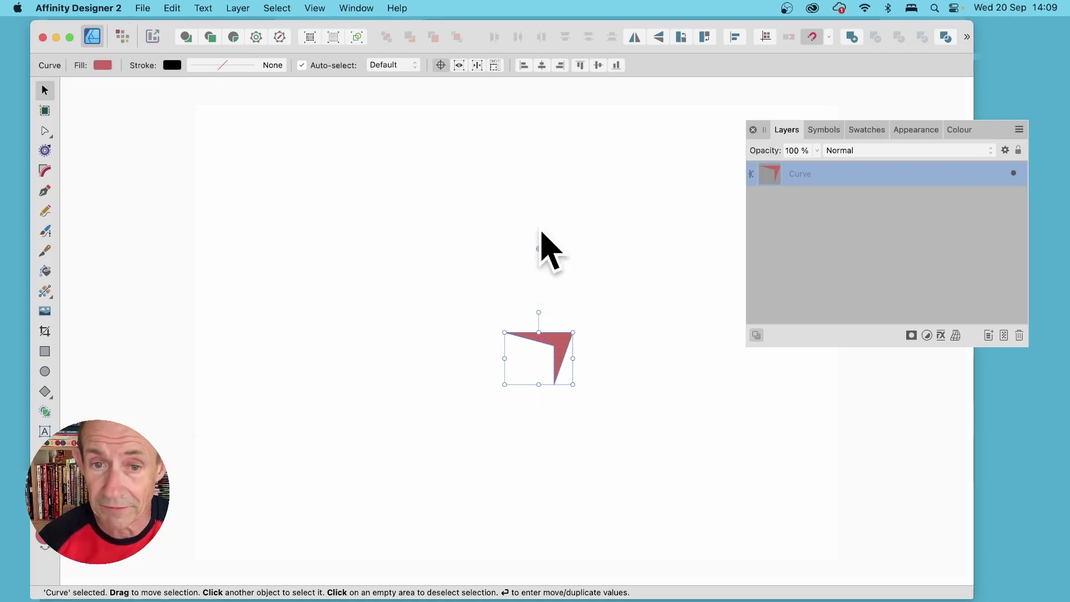
- Set Move/Duplicate to 10° rotation with Duplicate turned on
key("Return")
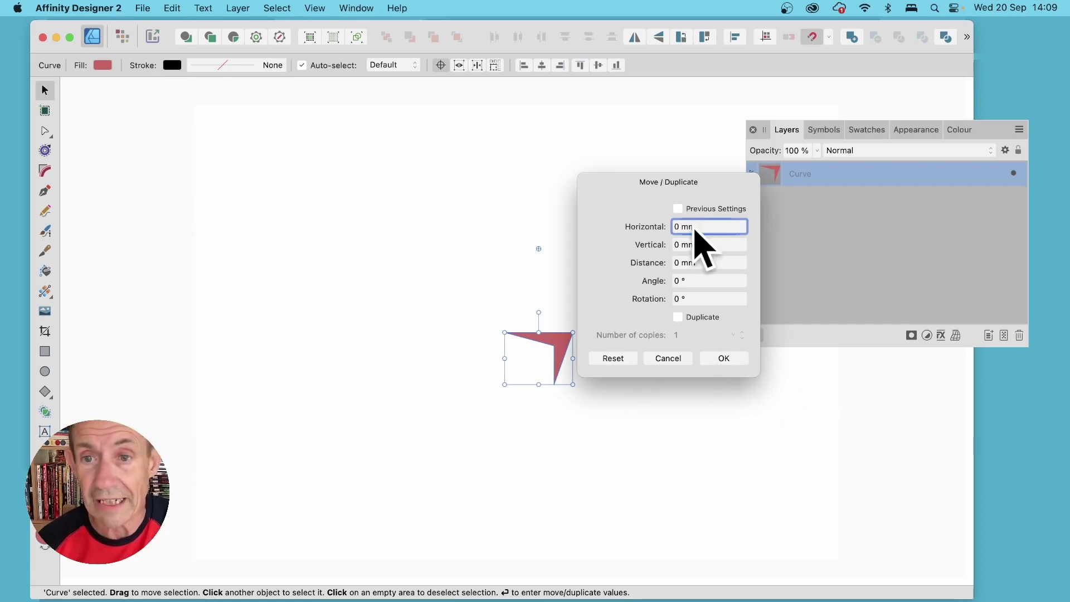
left_click(691, 298)
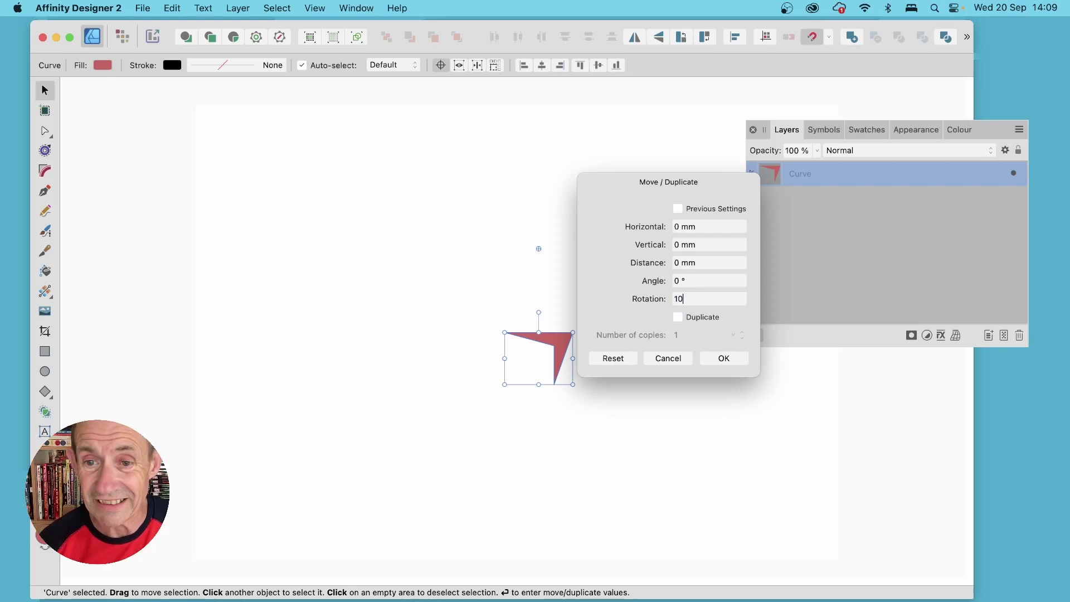
key("Tab")
left_click(678, 317)
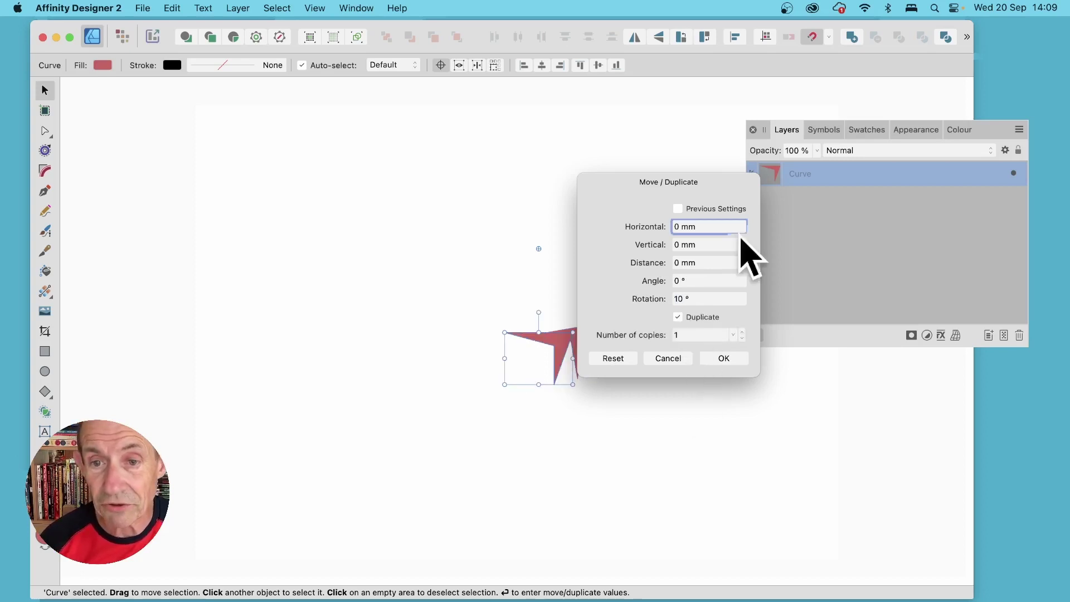
- Raise copies to 35, apply the 36-spike ring, then select all and delete it
left_click_drag(663, 180, 717, 173)
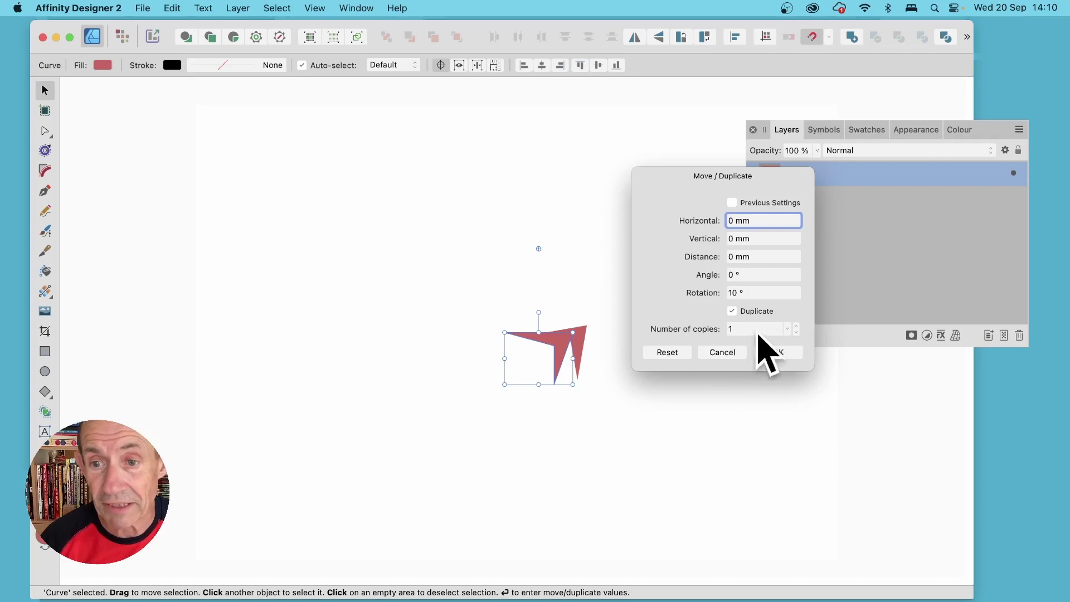
left_click(796, 327)
left_click(797, 327)
left_click(796, 326)
left_click(797, 327)
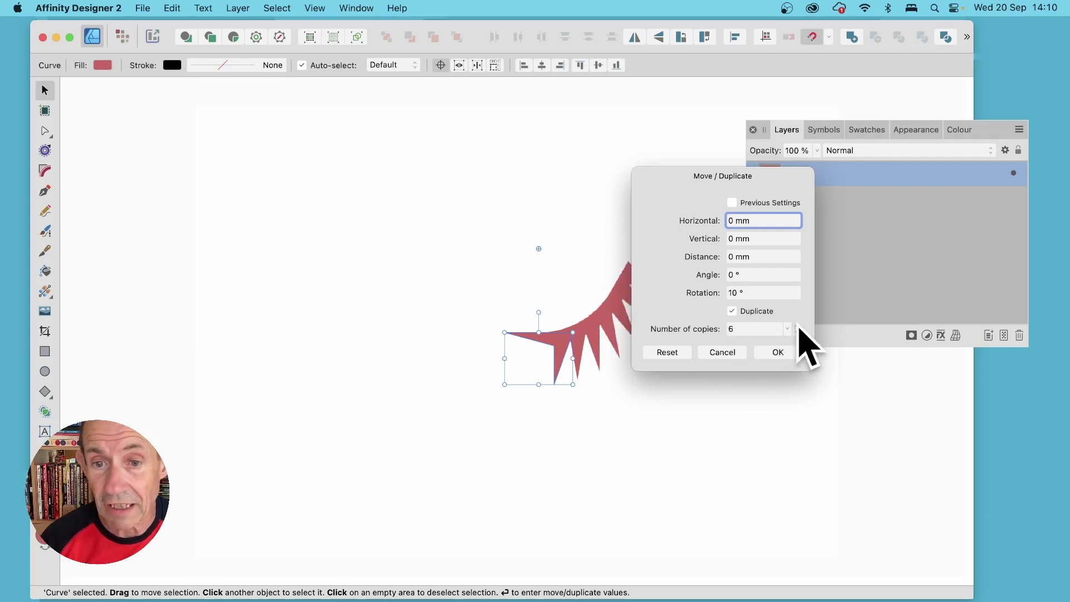
left_click_drag(799, 328, 798, 328)
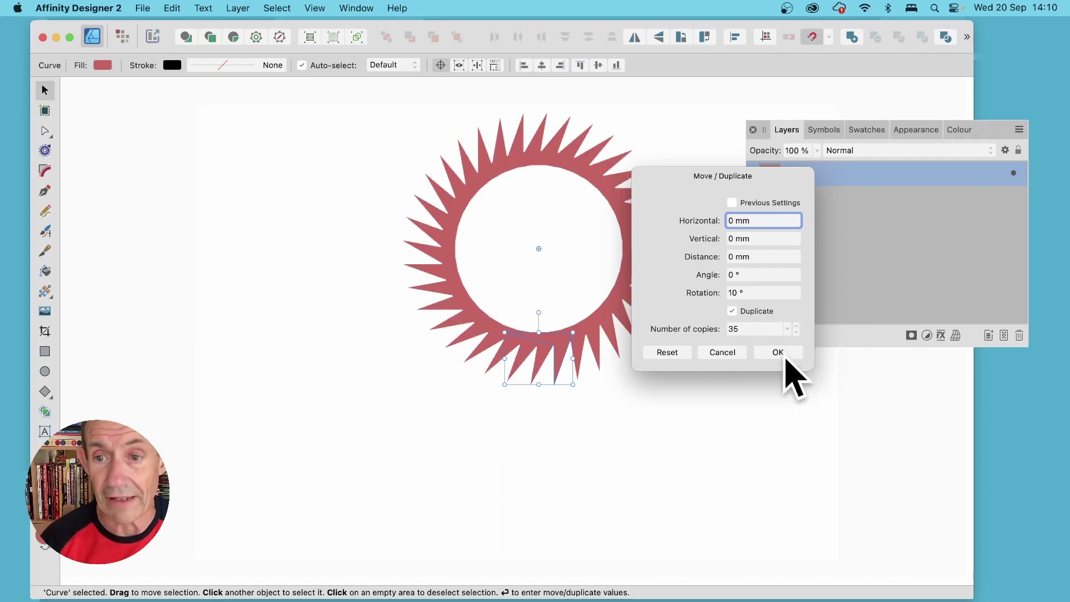
left_click(779, 352)
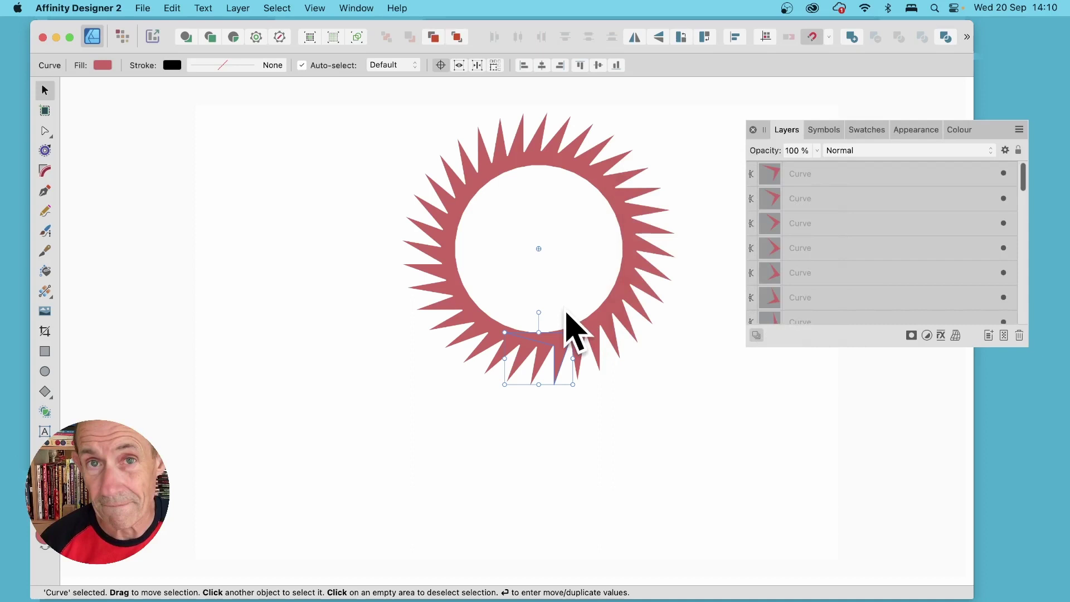
key("super+a")
key("Delete")
- Draw a tall diamond in the page centre with the Diamond Tool
left_click(45, 371)
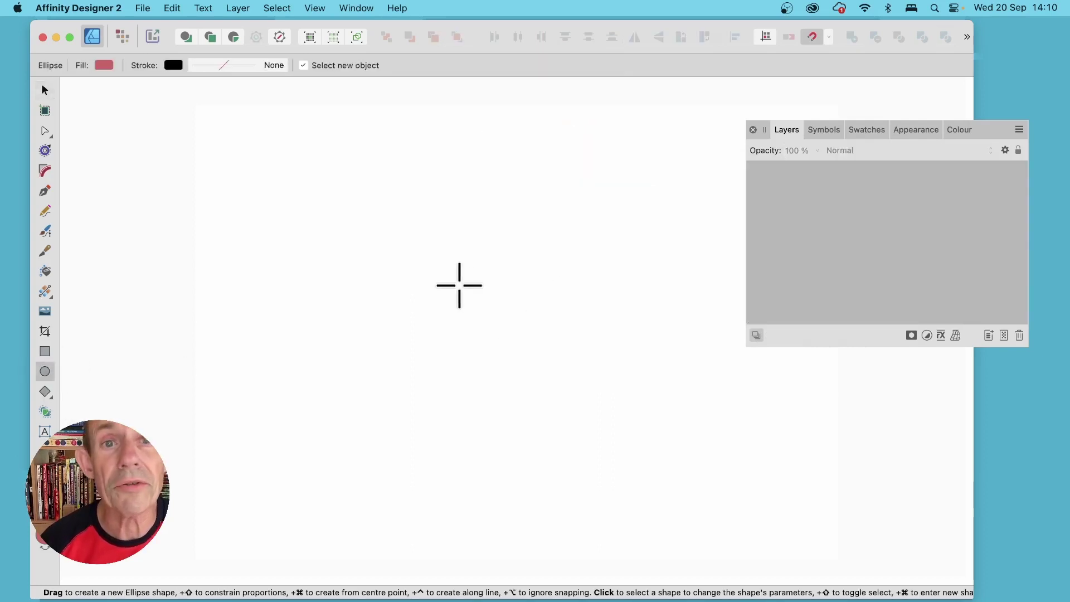
left_click(44, 391)
left_click(120, 333)
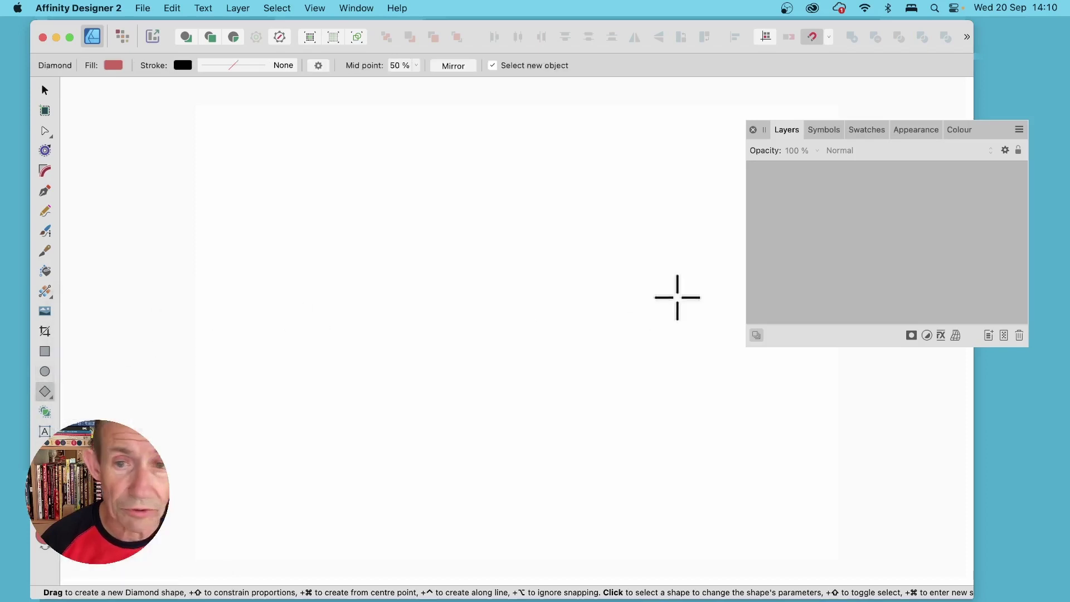
left_click_drag(516, 266, 554, 416)
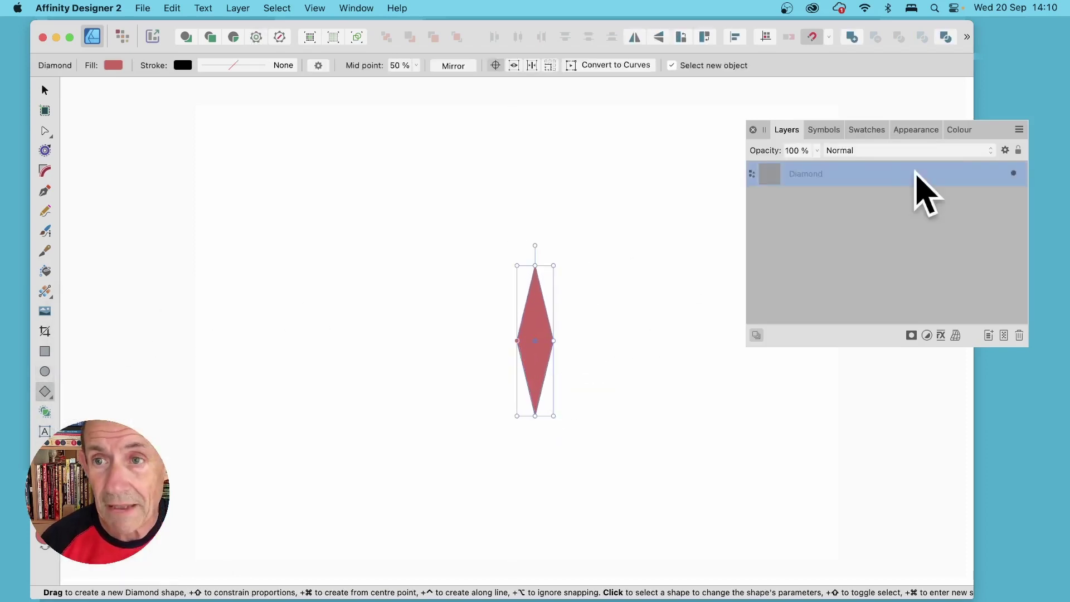
- Convert the diamond into a symbol and expand the Symbol layer to show it
left_click(824, 130)
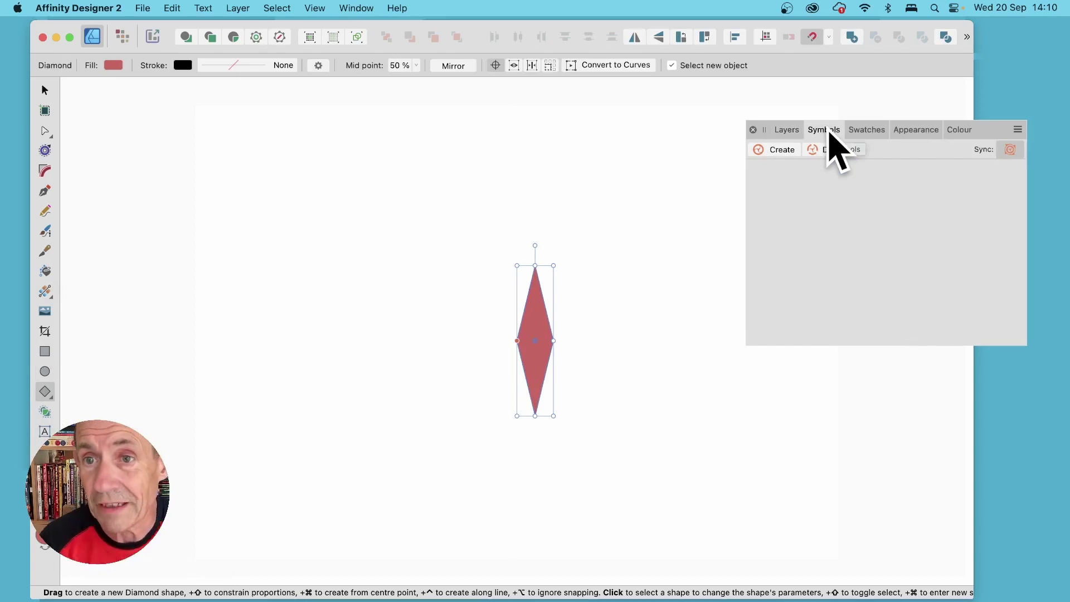
left_click(772, 150)
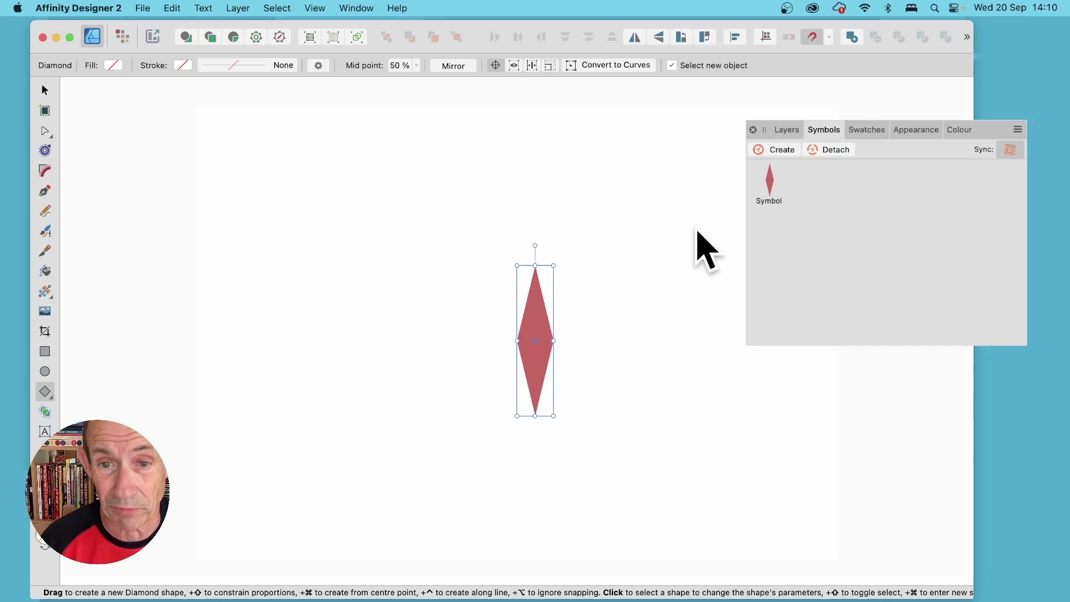
left_click(792, 130)
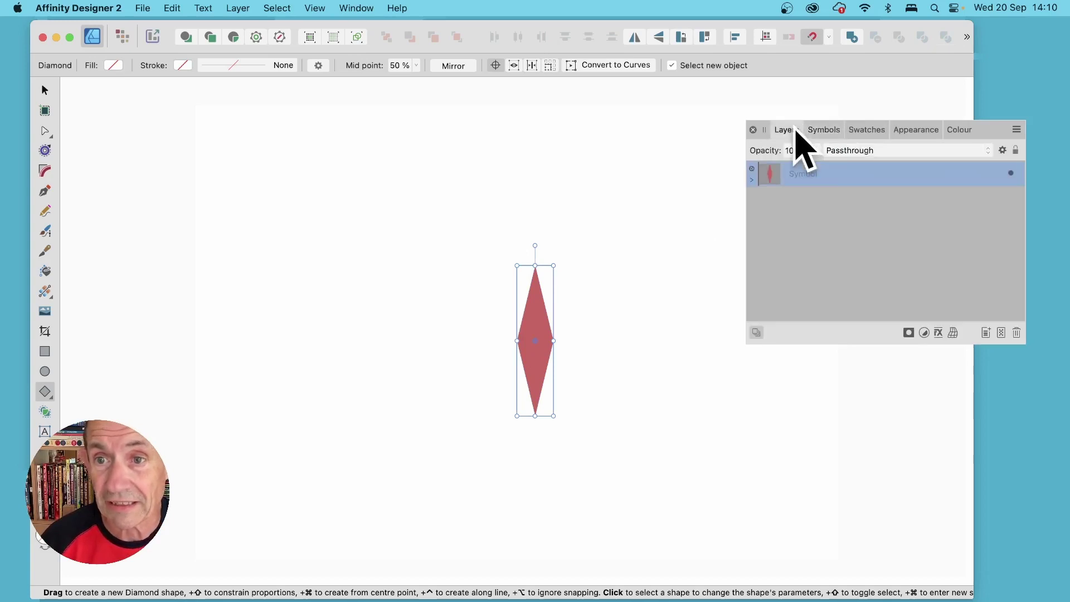
left_click(753, 180)
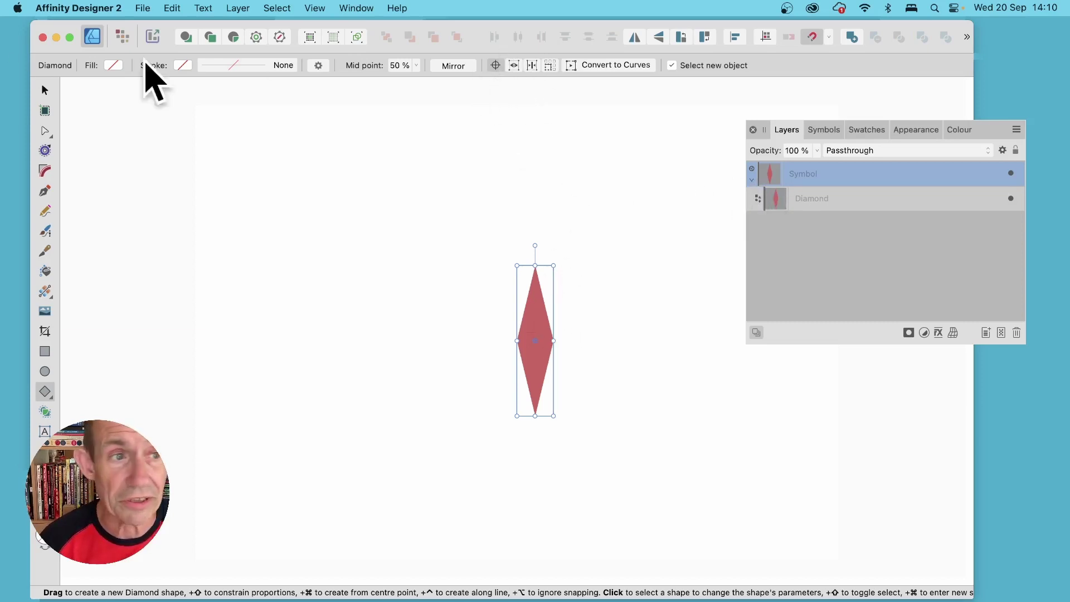
left_click(45, 91)
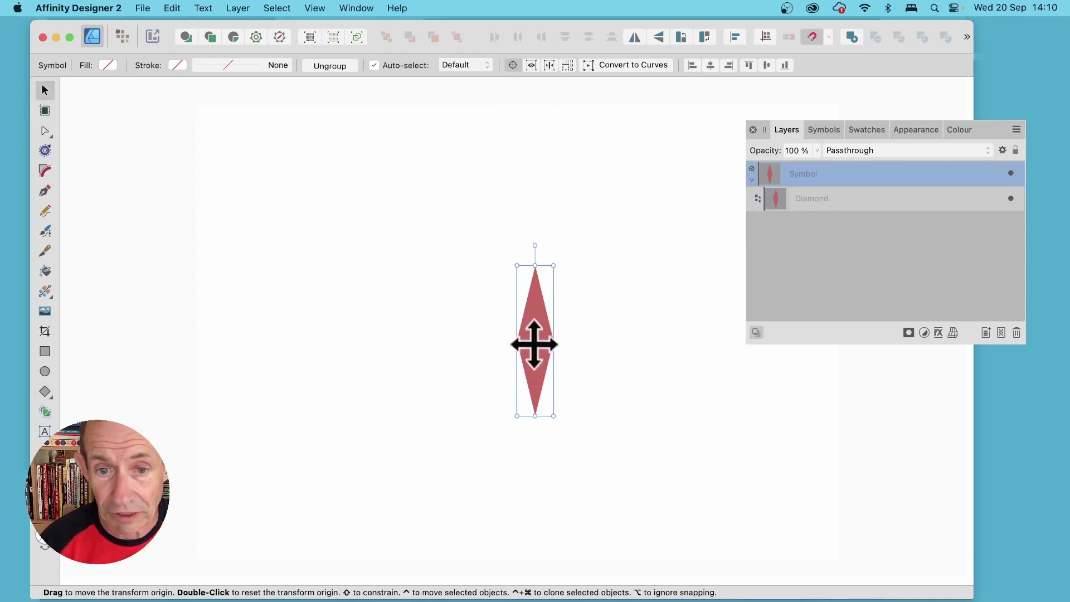
- Move the rotation origin up-left and set Move/Duplicate to 20° rotation with Duplicate on
left_click_drag(535, 337, 426, 233)
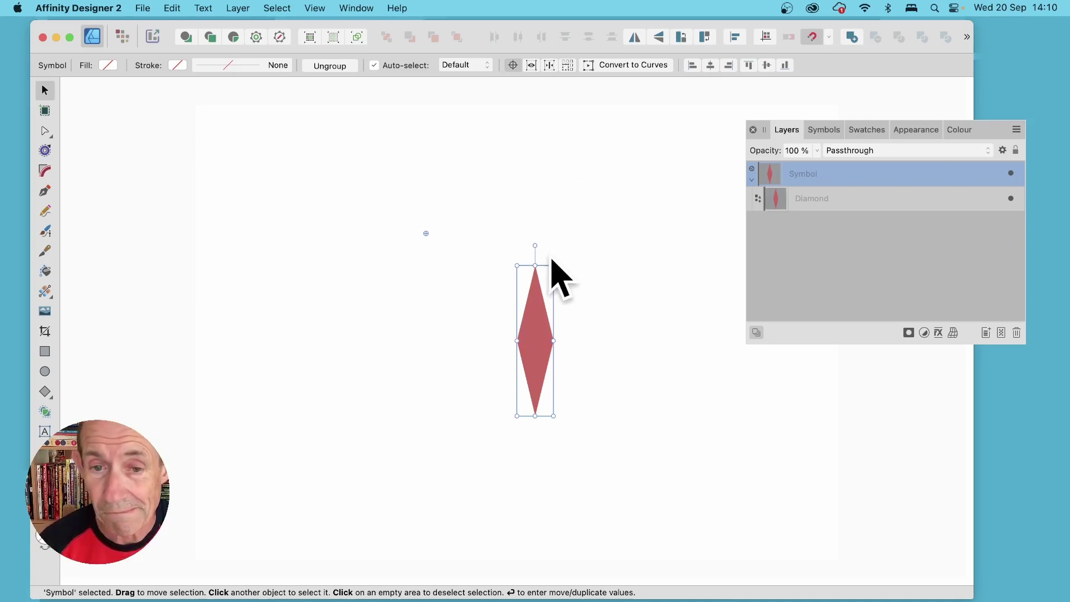
key("Return")
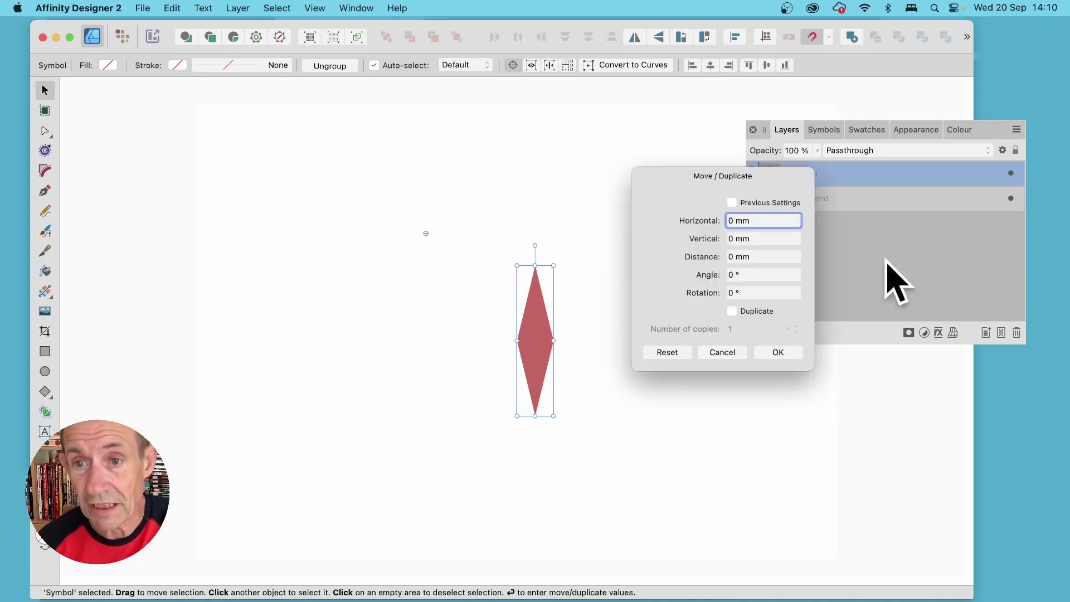
left_click(760, 293)
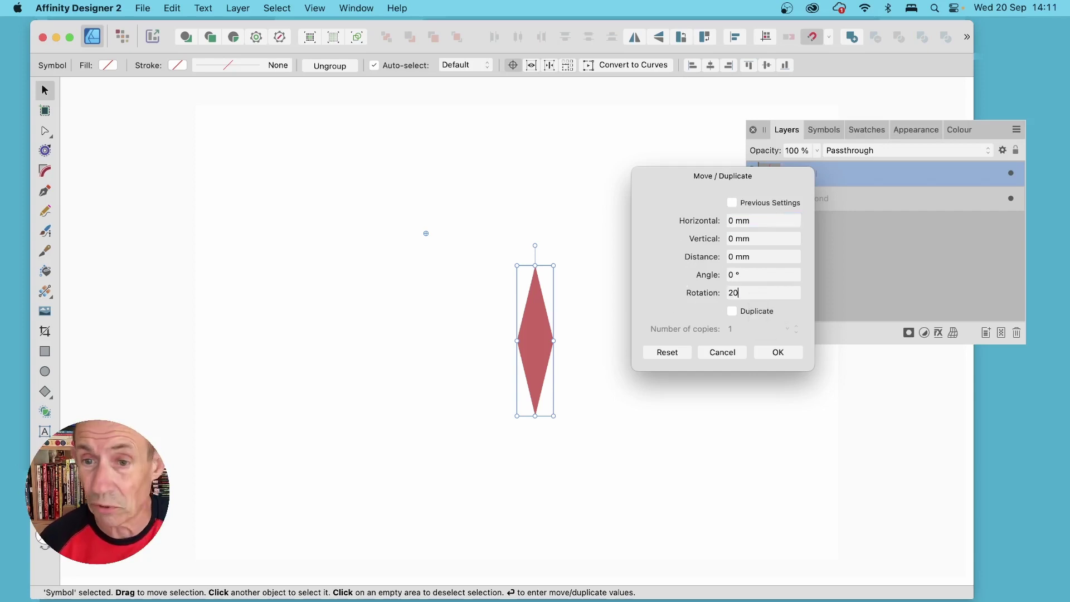
key("Tab")
left_click(732, 311)
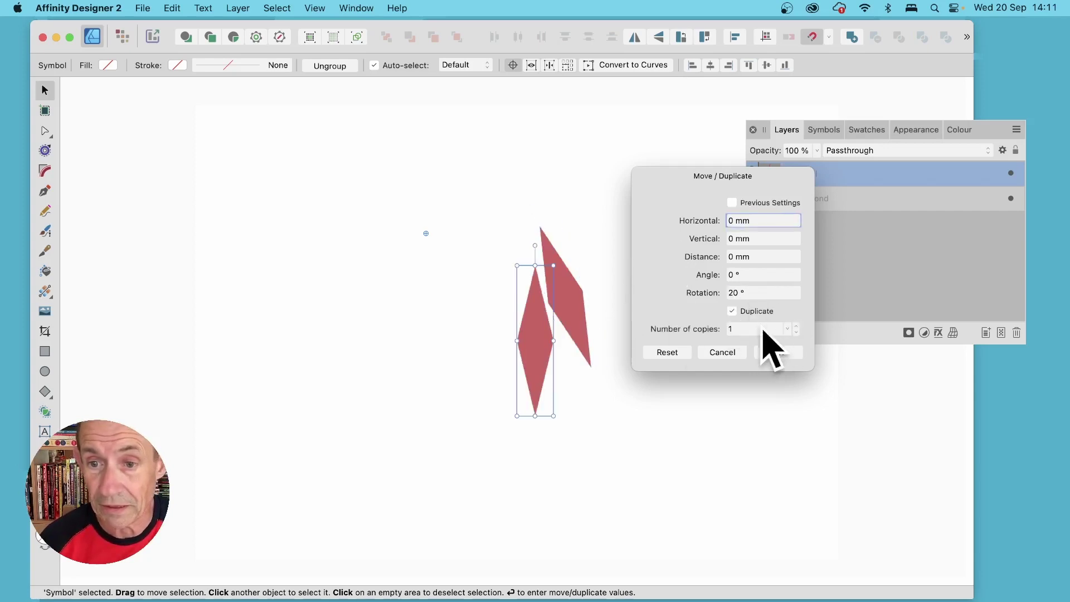
- Add copies until the ring closes and apply the rotated symbol duplicates
left_click(798, 326)
left_click(797, 326)
left_click(797, 326)
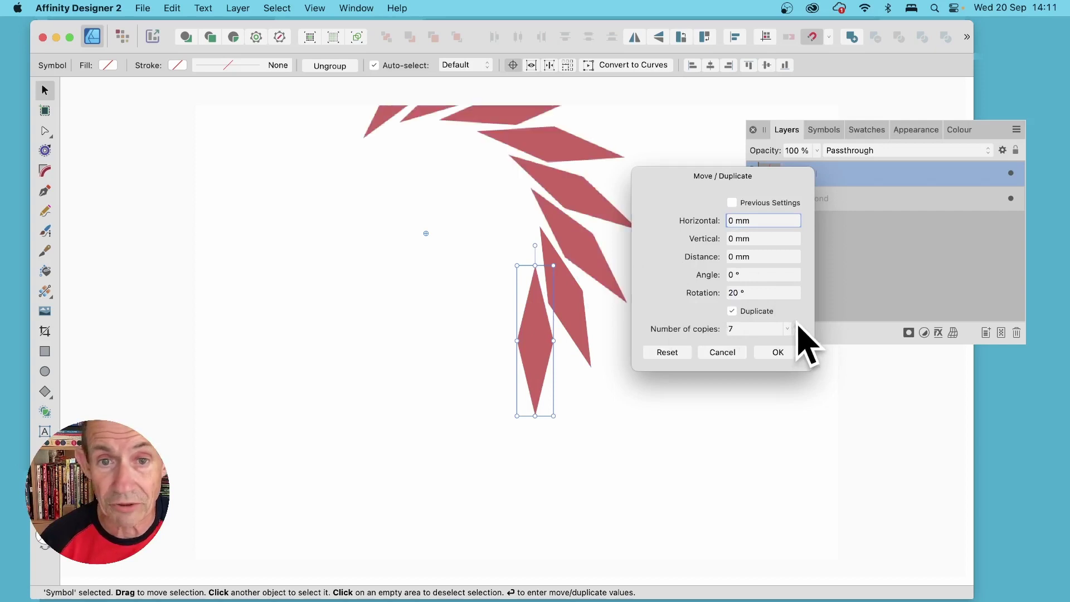
left_click(797, 326)
left_click(797, 326)
left_click(797, 326)
left_click(797, 326)
left_click(797, 326)
left_click(797, 326)
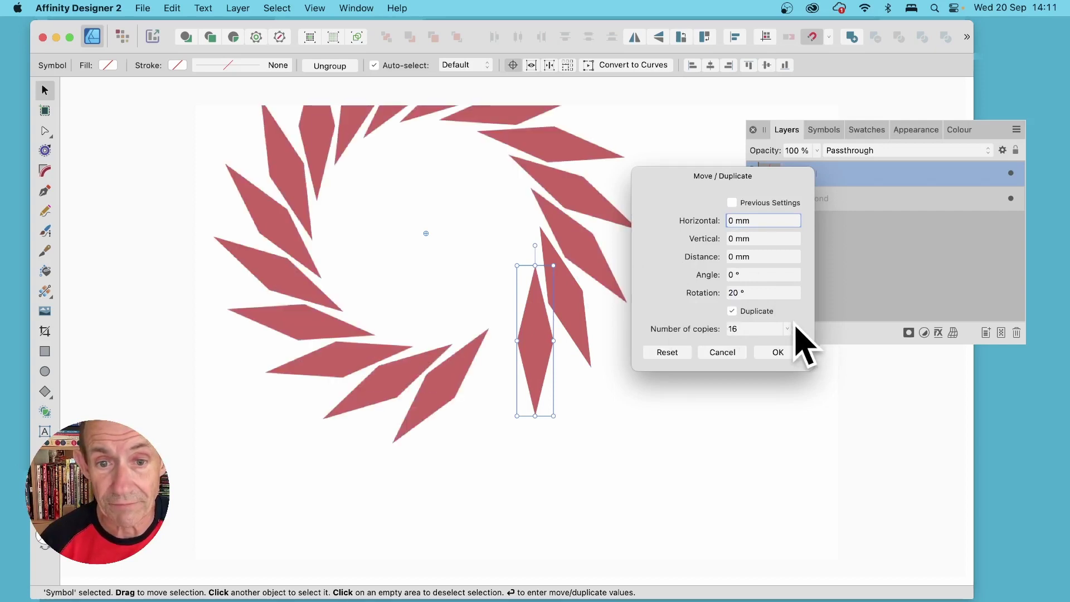
left_click(797, 326)
left_click(793, 356)
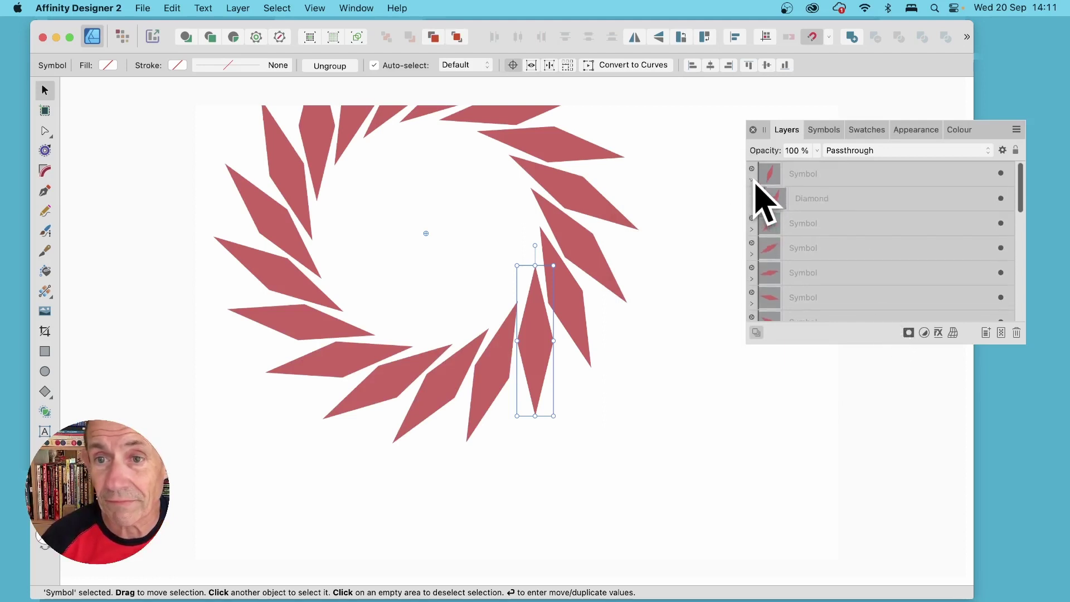
- Lengthen and widen the diamond inside the first symbol, updating every copy
left_click(824, 199)
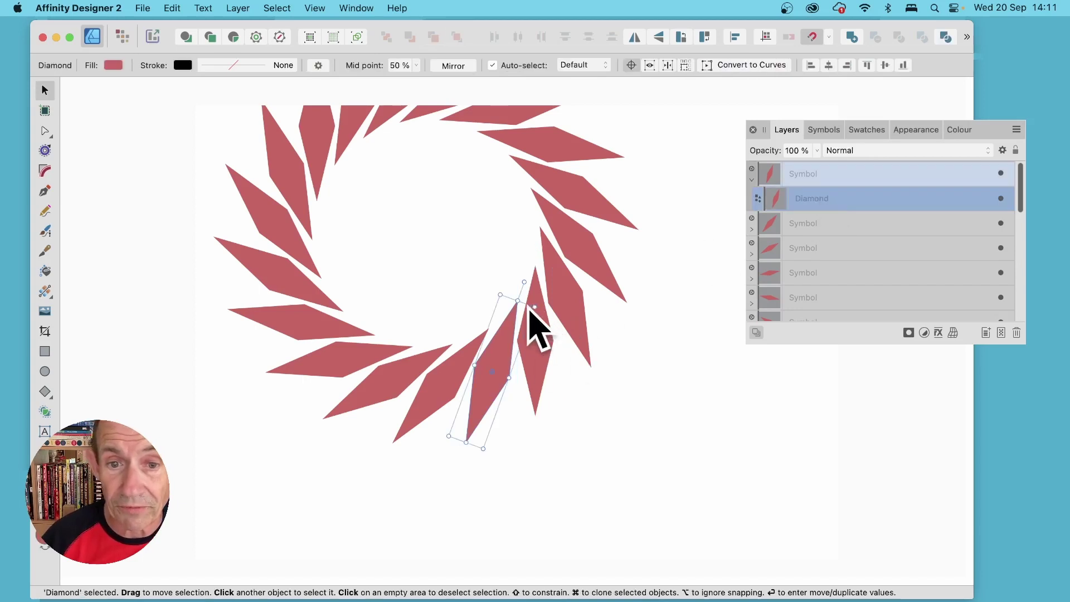
left_click_drag(520, 301, 489, 286)
left_click_drag(462, 446, 431, 539)
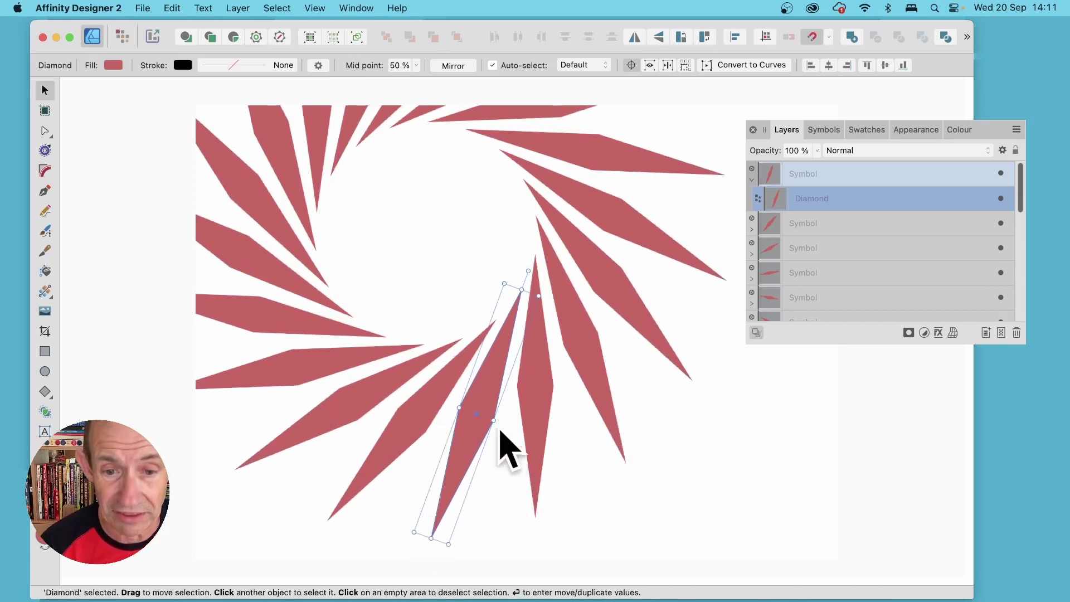
left_click_drag(495, 424, 502, 424)
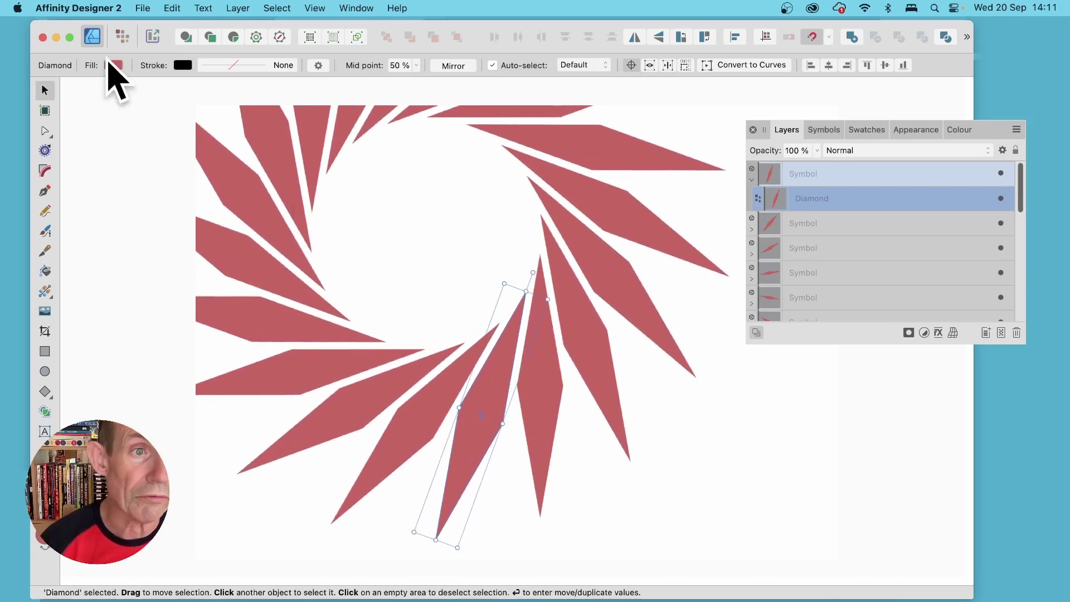
- Change the diamonds' fill colour to purple 672761
left_click(113, 65)
left_click(192, 167)
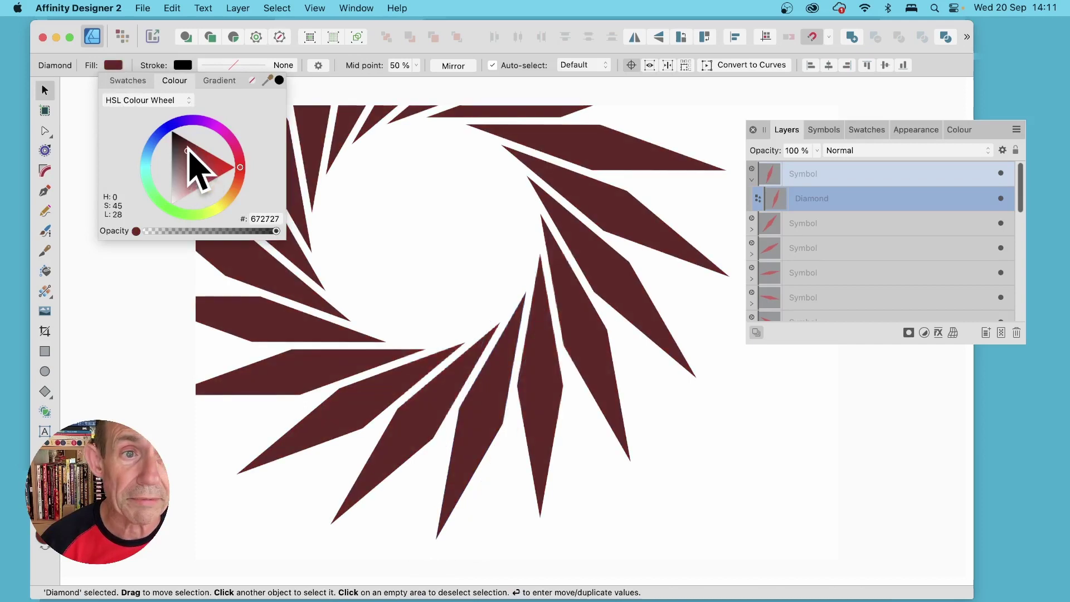
left_click_drag(232, 146, 209, 140)
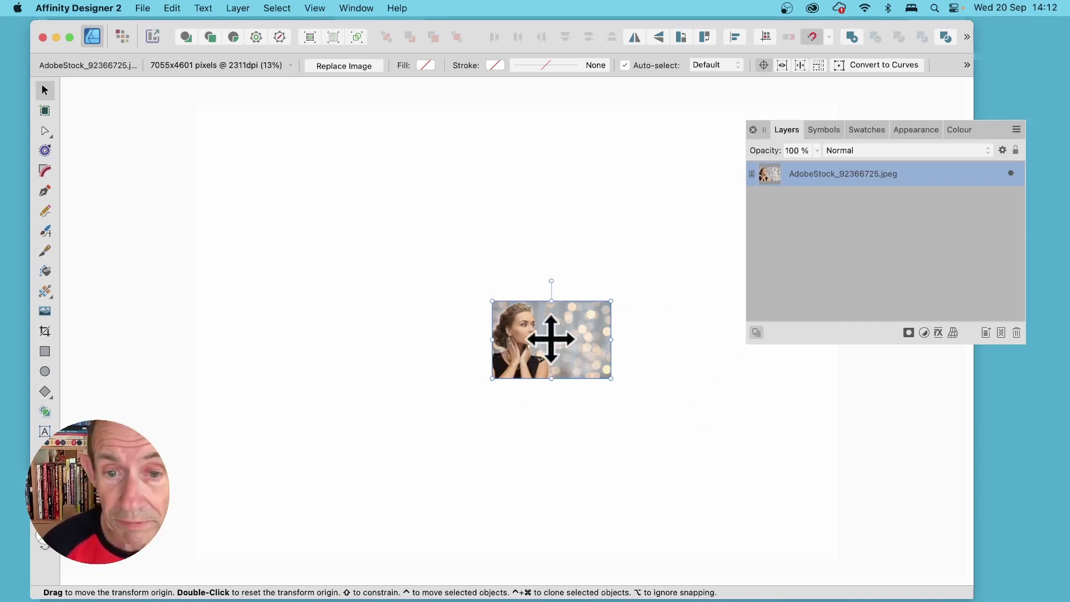
- Move the photo's transform origin above it and set a 45° rotation in Move/Duplicate
left_click_drag(549, 341, 551, 230)
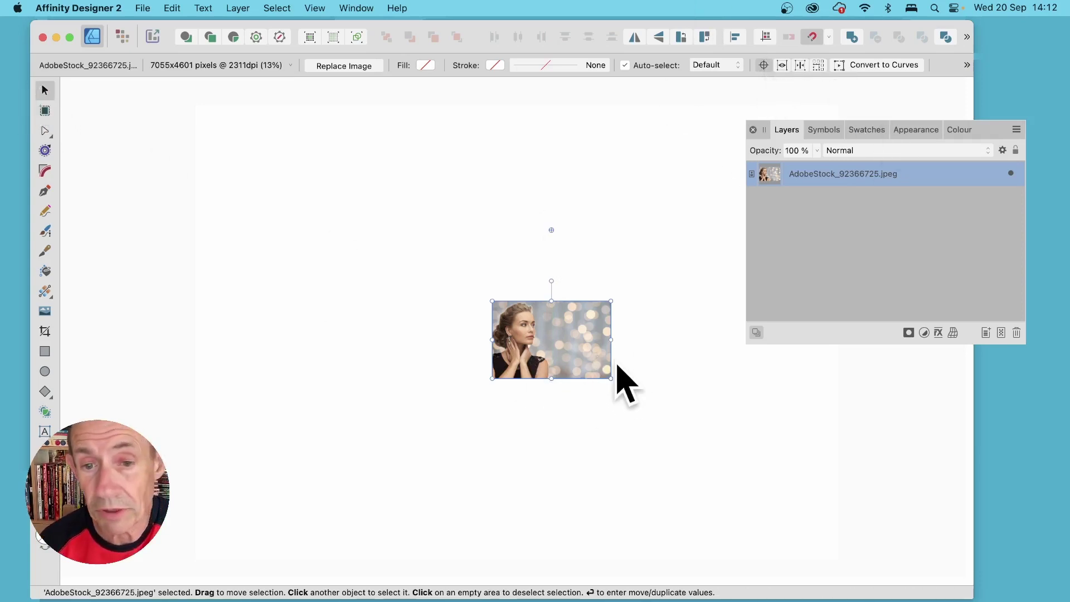
key("Return")
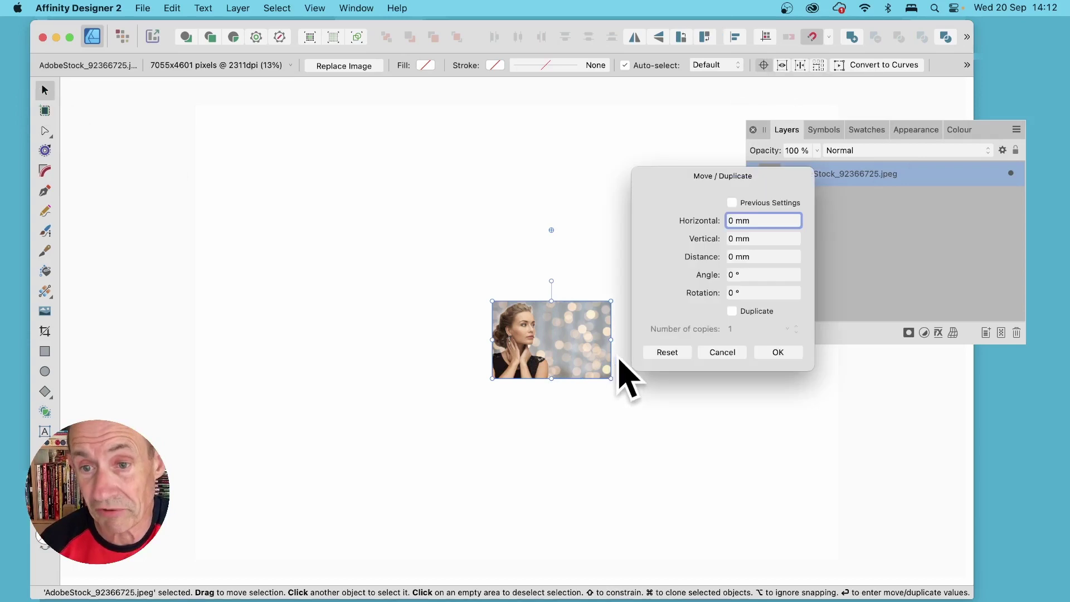
left_click(745, 293)
type("45")
key("Tab")
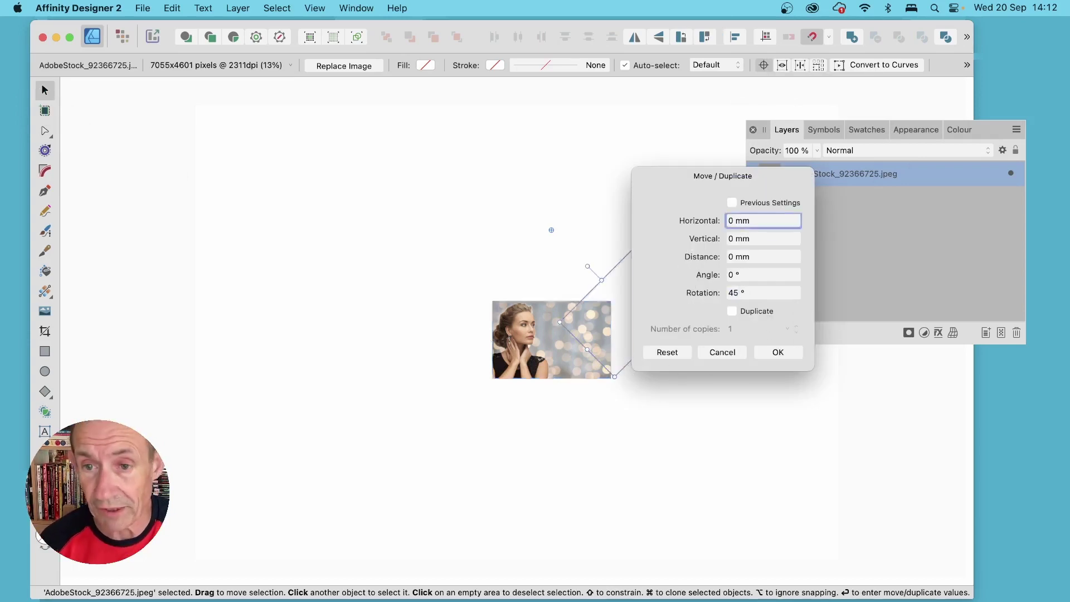
key("Tab")
- Enable Duplicate, raise the copies to 7, and confirm the octagonal photo ring
left_click(741, 313)
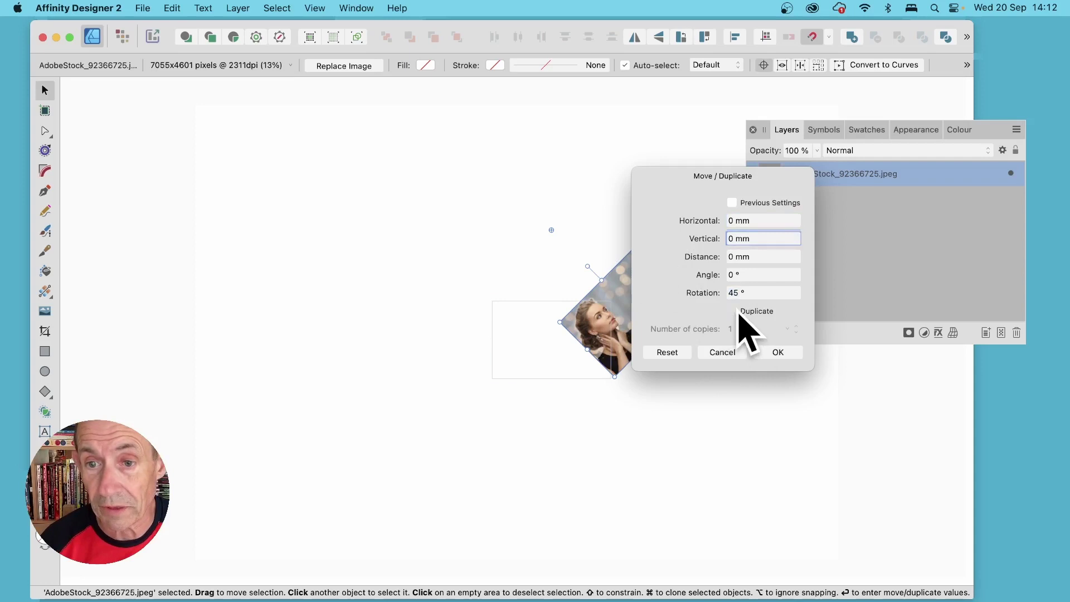
left_click(797, 326)
left_click(797, 326)
left_click(797, 327)
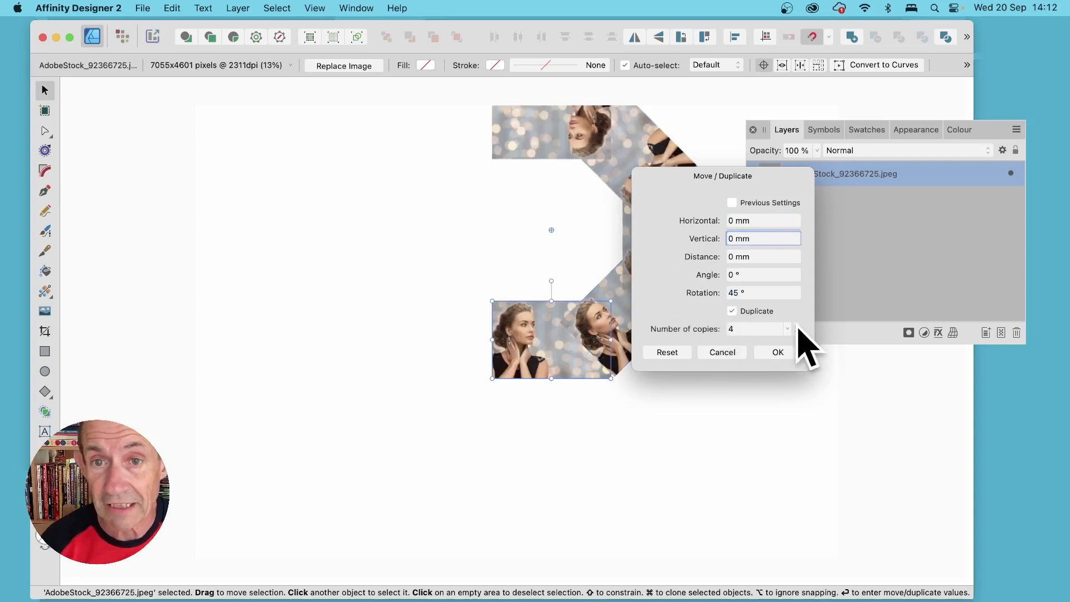
left_click(798, 327)
left_click(798, 327)
left_click(797, 327)
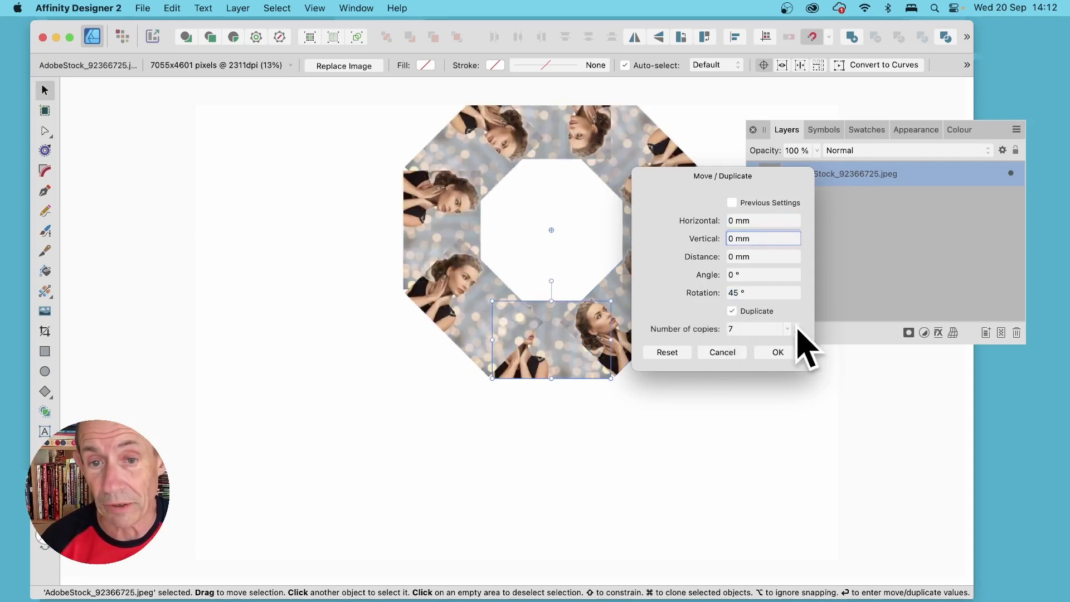
left_click(780, 352)
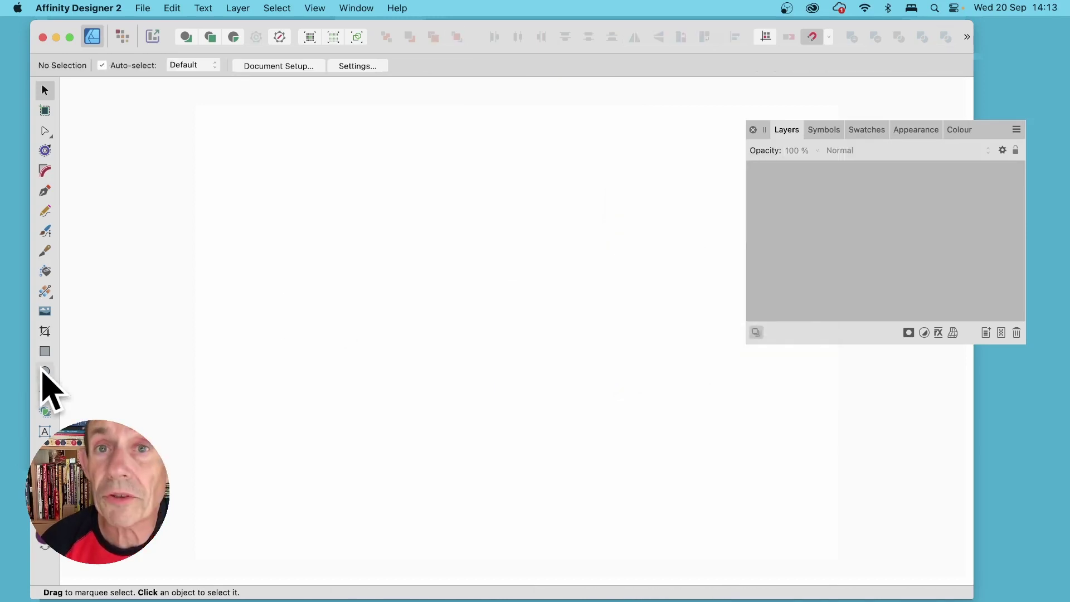
- Draw a tall ellipse near the page centre and give it a top-to-bottom linear gradient
left_click(45, 371)
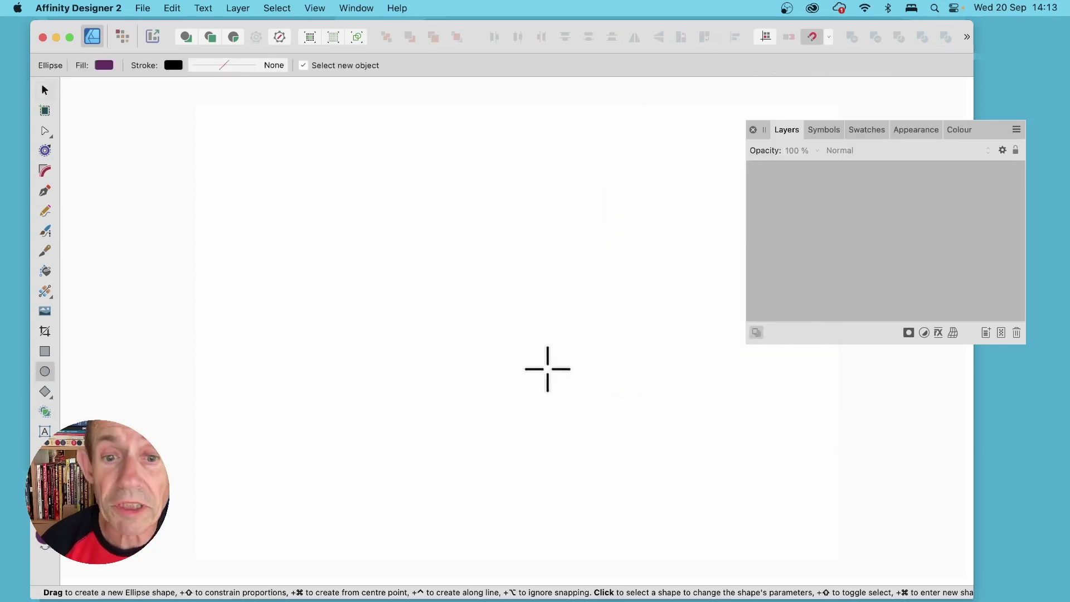
left_click_drag(490, 281, 541, 488)
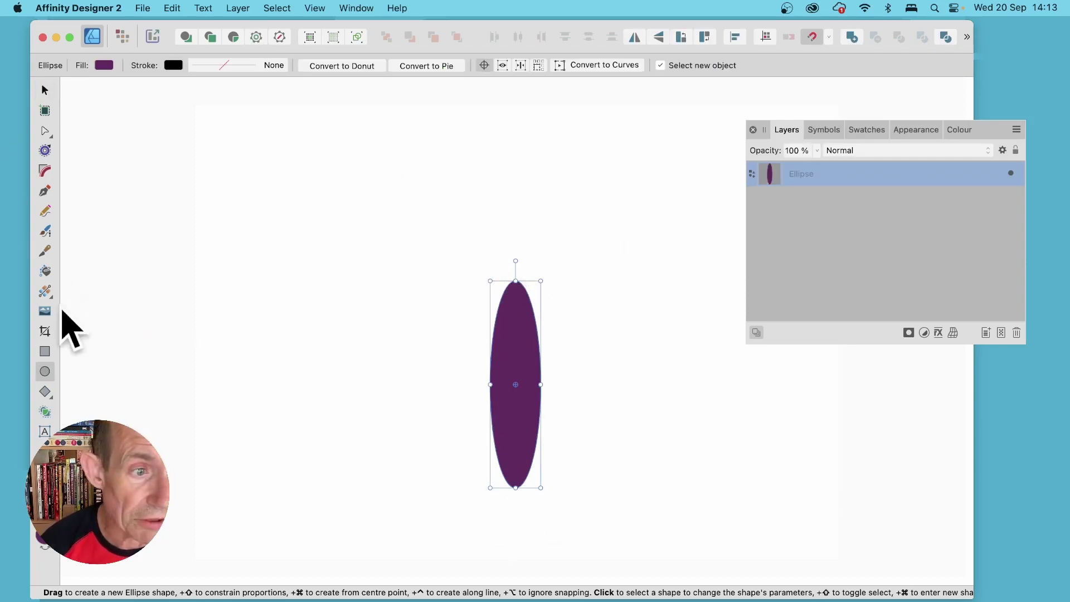
left_click(45, 291)
left_click_drag(515, 297, 515, 426)
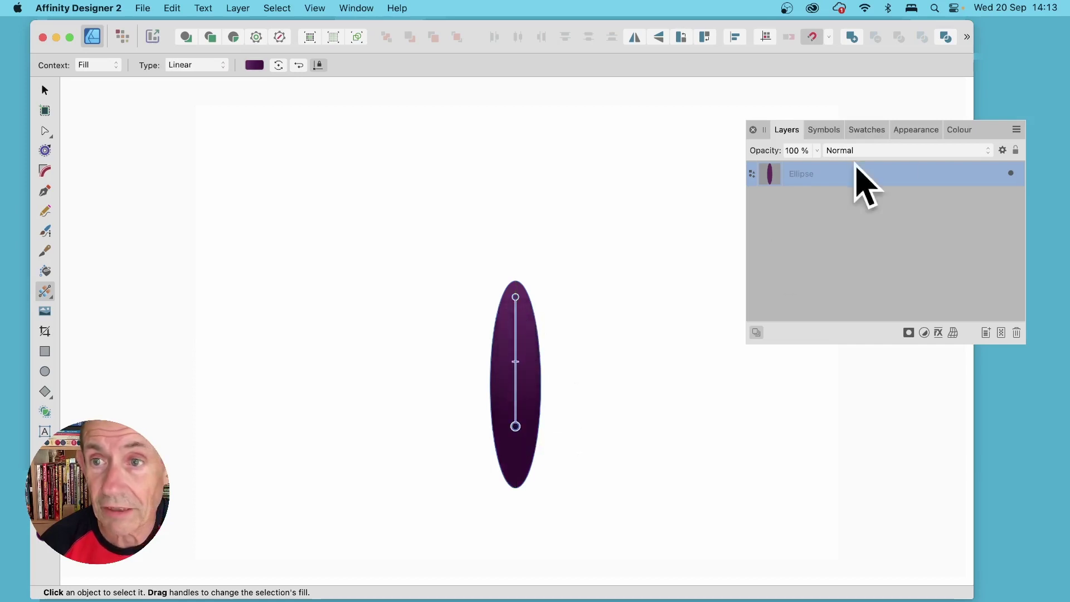
- Apply the white-red-blue swatch from the Gradient palette to the ellipse
left_click(866, 130)
left_click(797, 205)
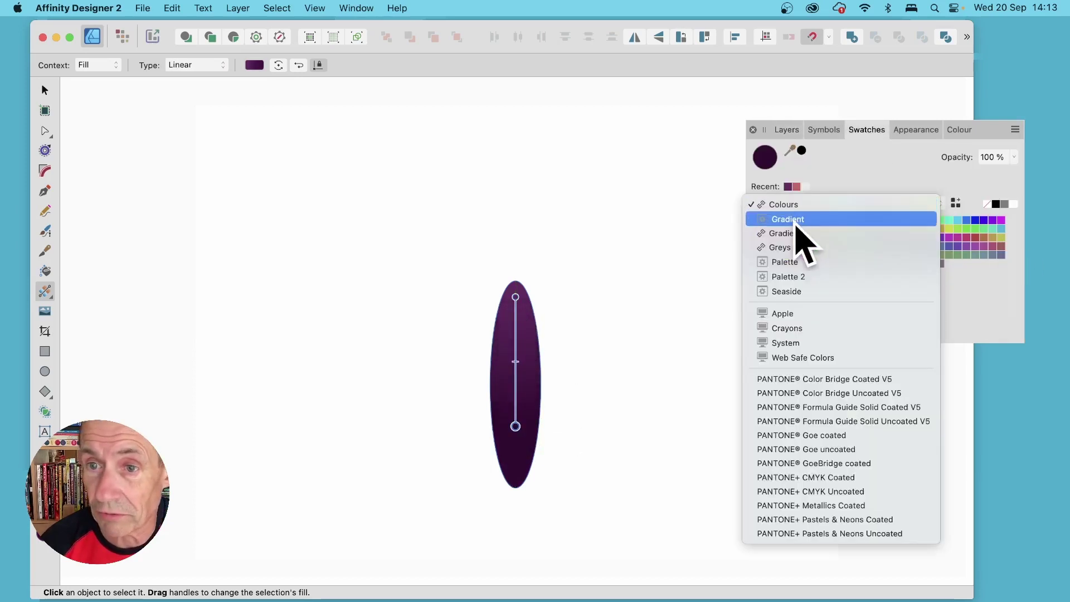
left_click(796, 220)
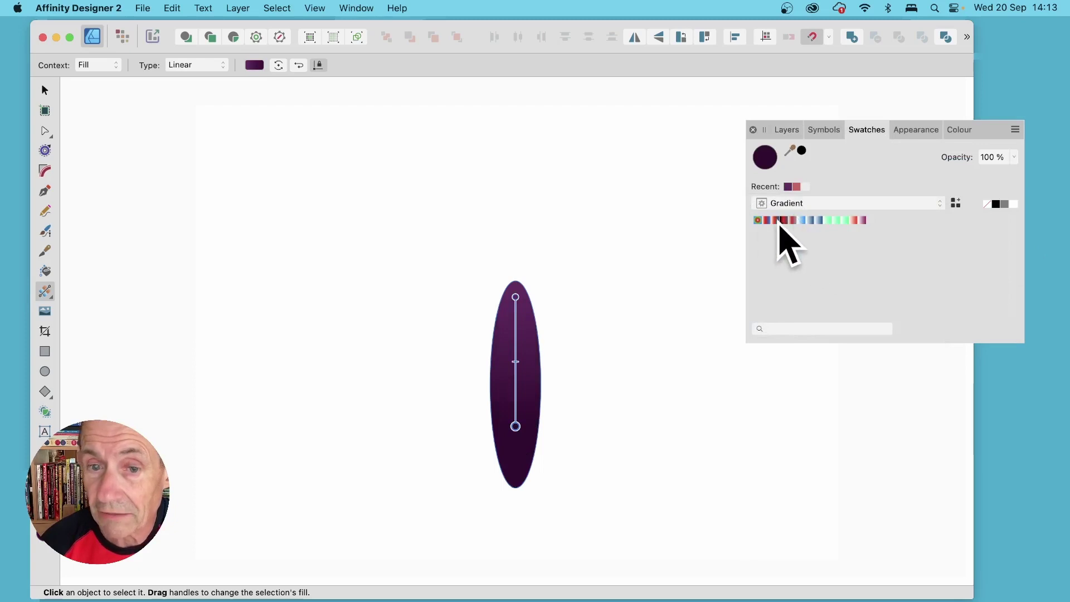
left_click(779, 221)
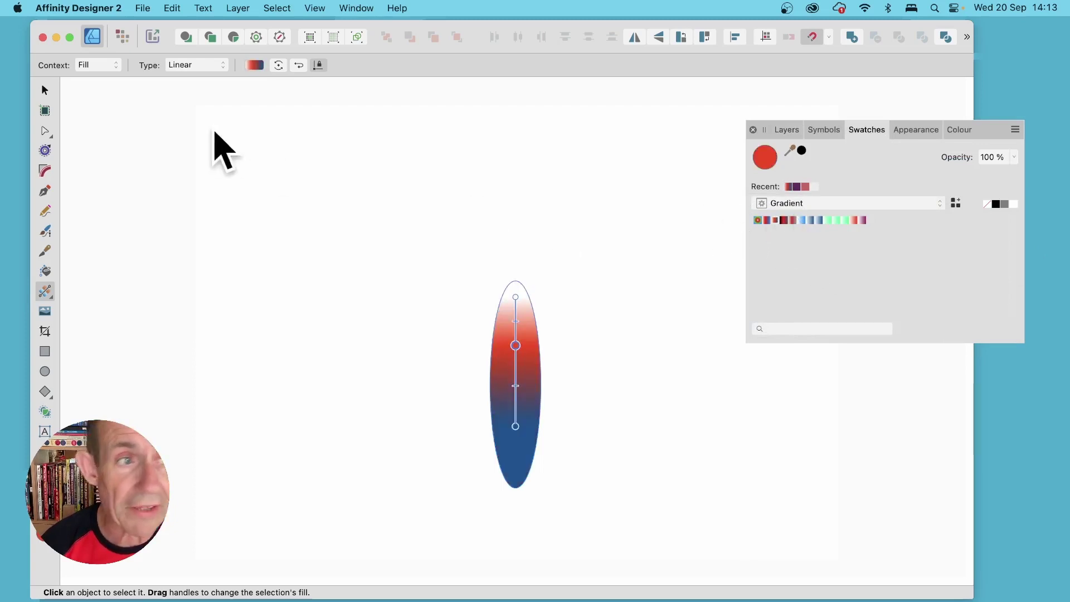
left_click(45, 90)
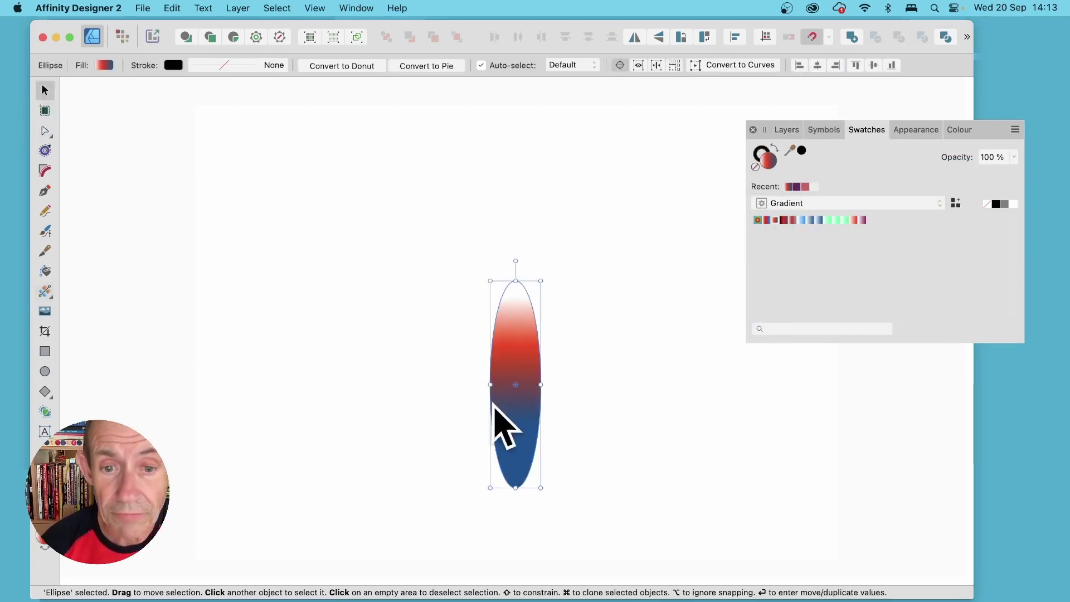
- Move the ellipse's transform origin above its top and set a duplicating 20° rotation
left_click_drag(513, 385, 515, 219)
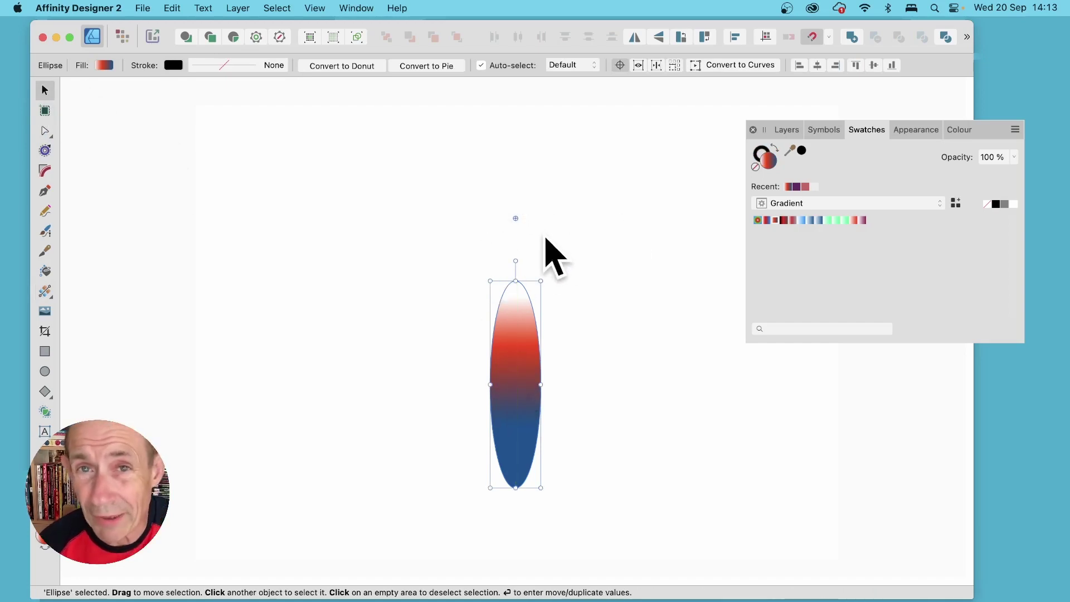
key("Return")
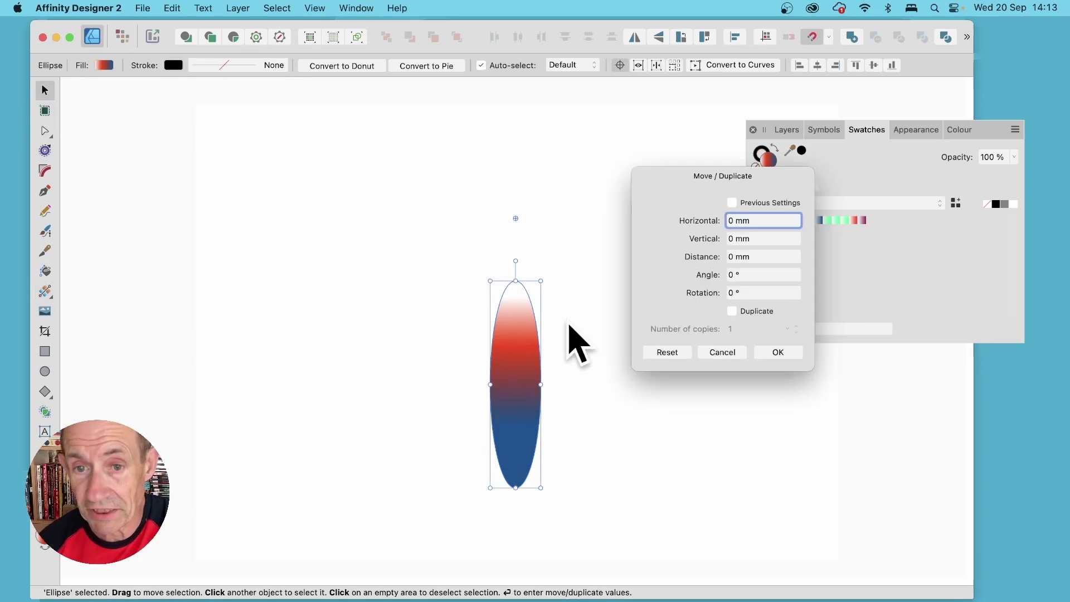
double_click(748, 293)
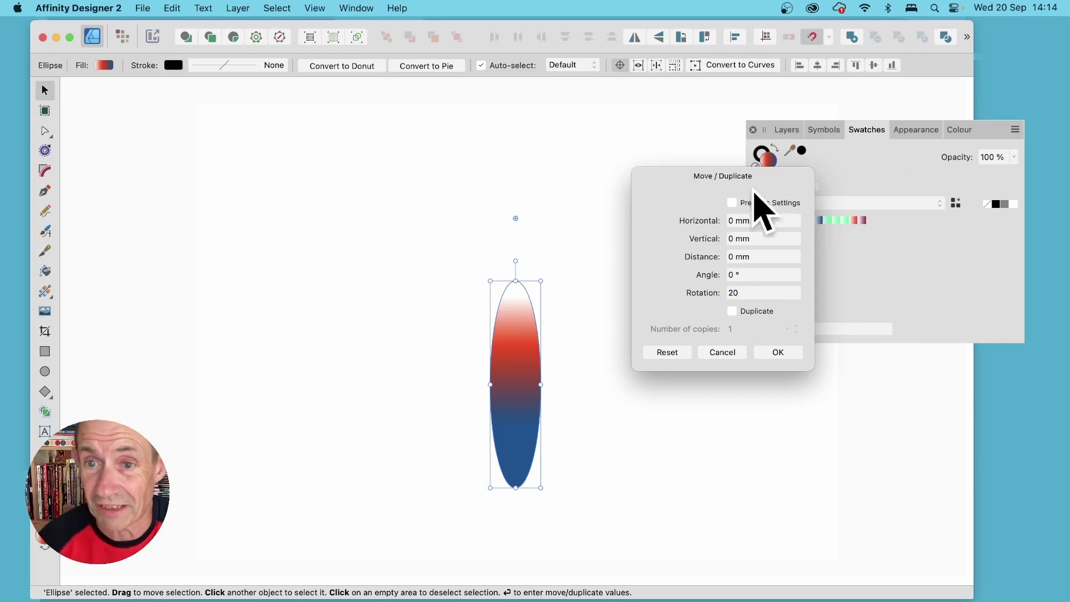
left_click(732, 311)
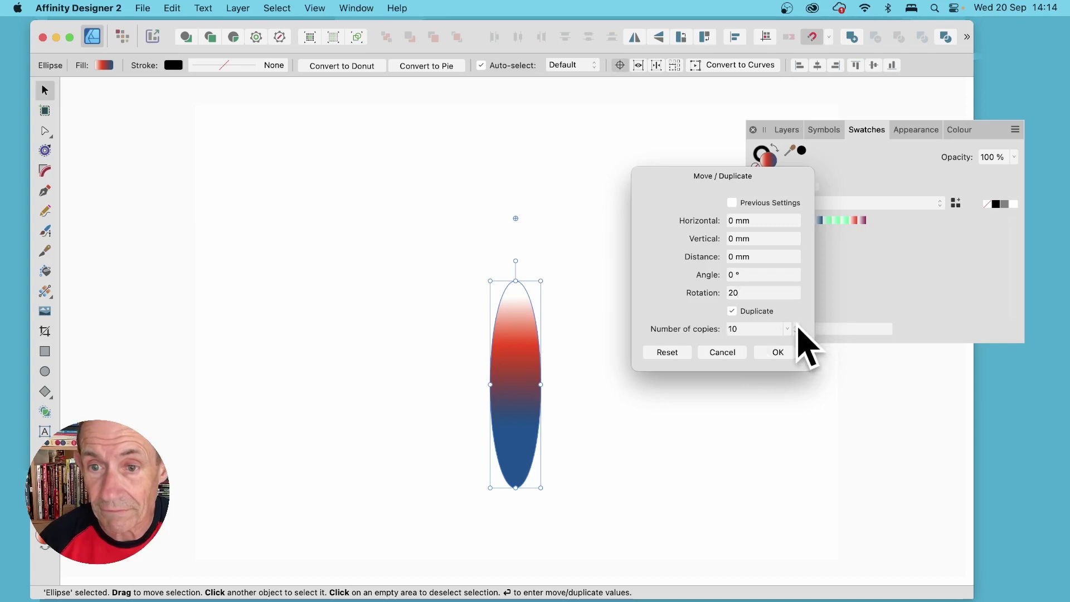
key("Tab")
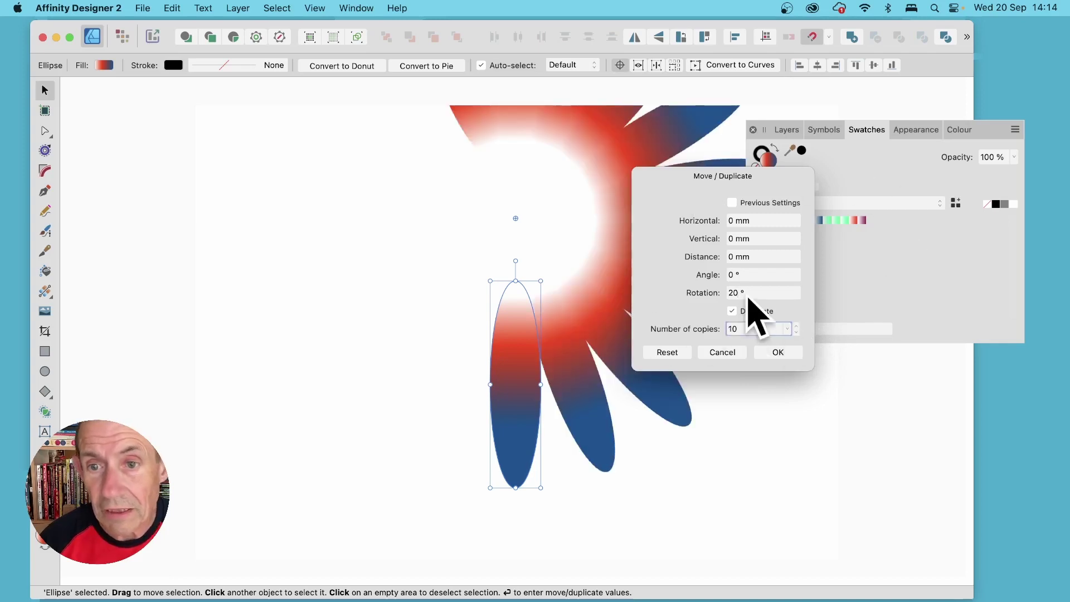
- Raise the copies to 17 and confirm the 18-petal gradient flower
left_click(797, 326)
left_click(796, 326)
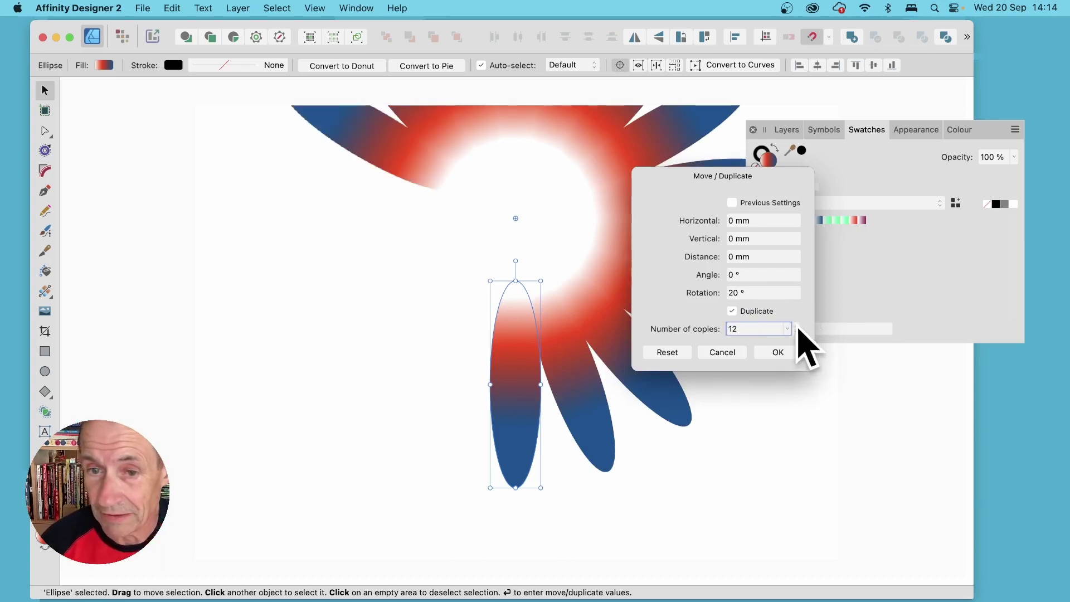
left_click(796, 326)
left_click(796, 326)
left_click(796, 326)
left_click(796, 326)
left_click(796, 327)
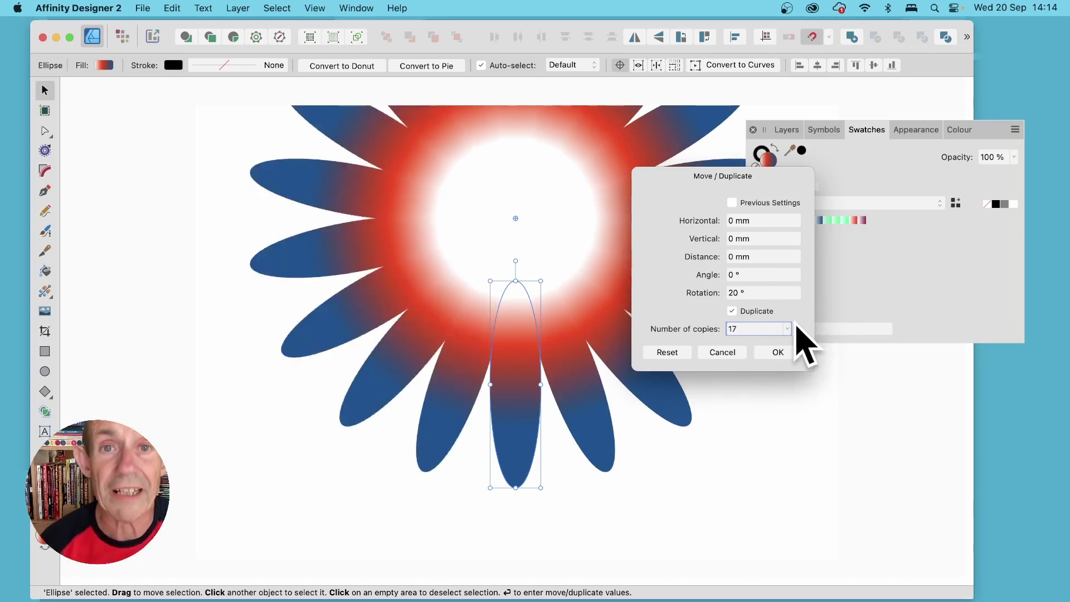
left_click(792, 356)
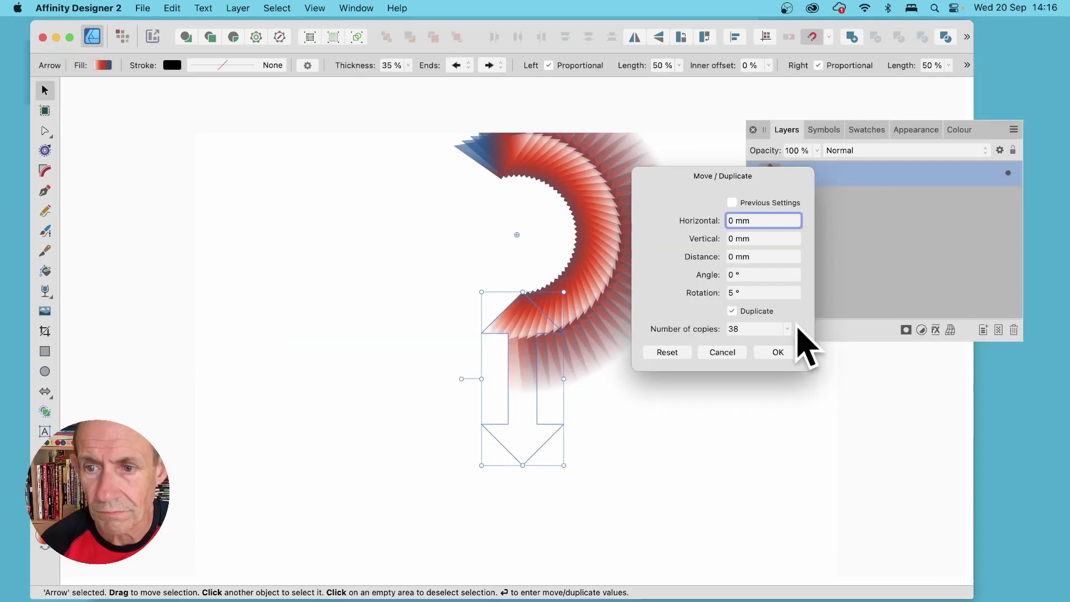
- Increase the arrow spiral to 52 copies rotated 5° apart
left_click(797, 326)
left_click(798, 326)
left_click(798, 326)
left_click(797, 327)
left_click(797, 327)
left_click(797, 327)
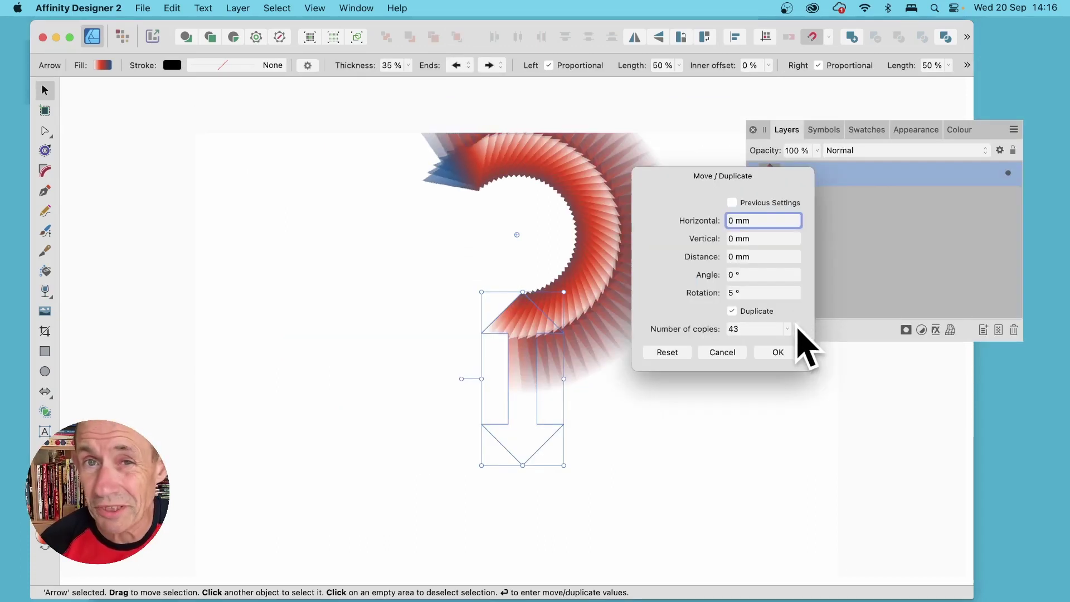
left_click(797, 327)
left_click(798, 327)
left_click(797, 327)
left_click(798, 327)
left_click(797, 326)
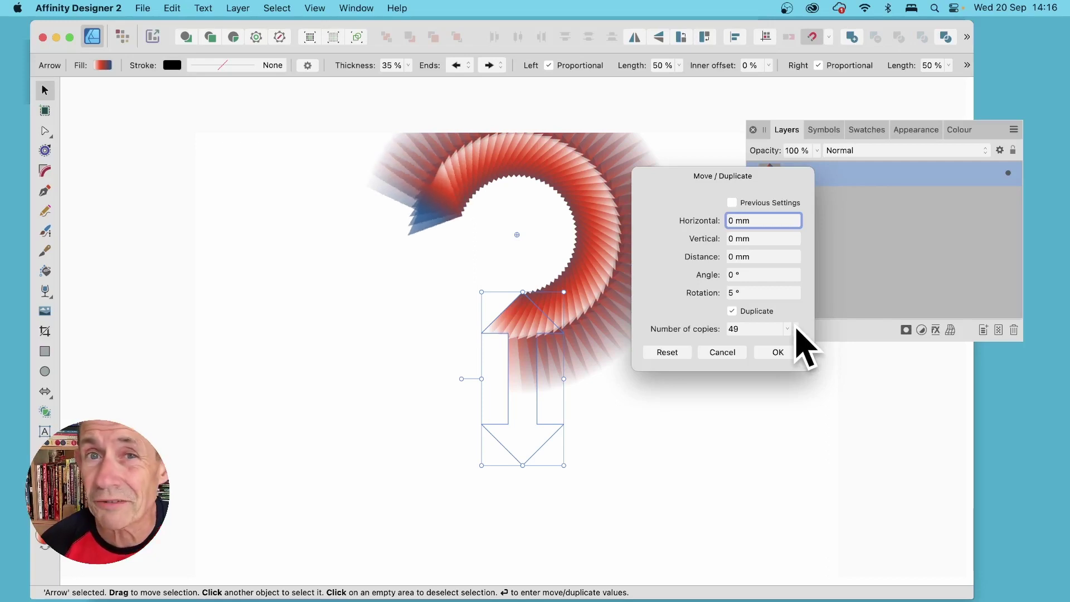
left_click(797, 327)
left_click(797, 327)
left_click(797, 326)
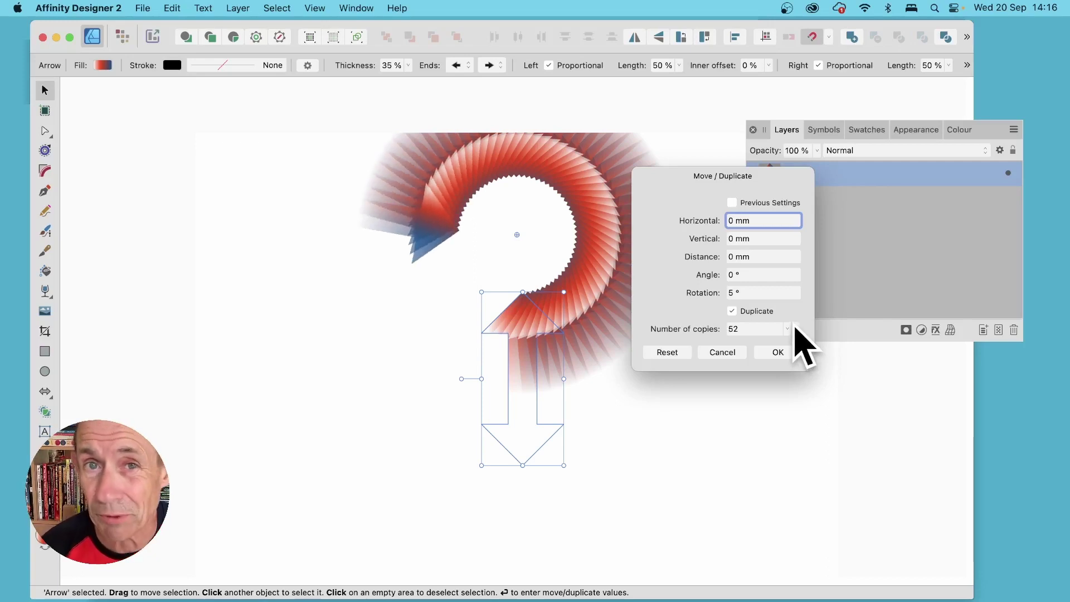
left_click(797, 326)
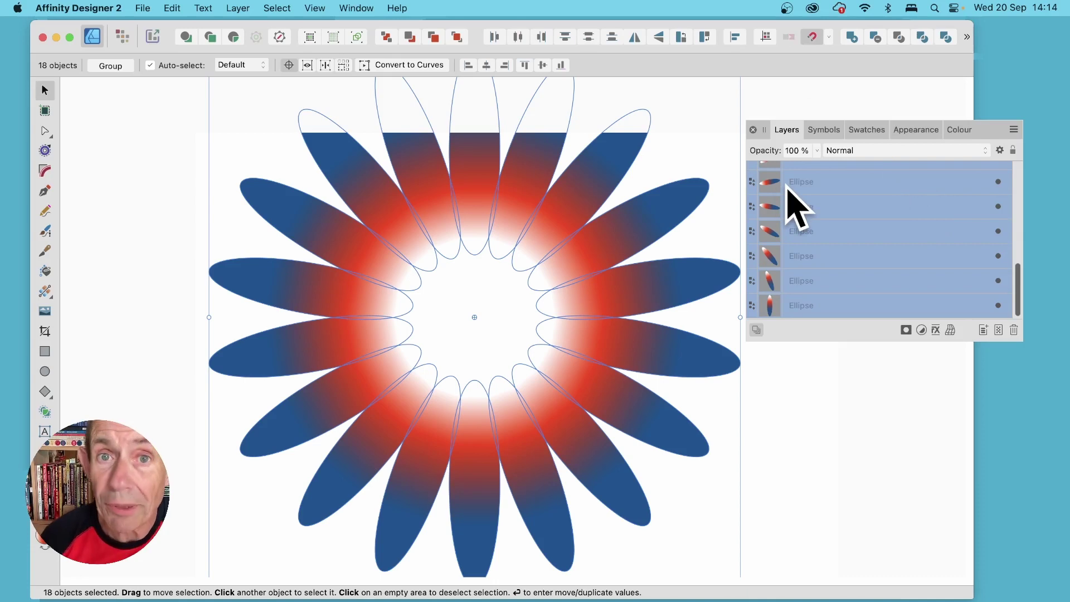